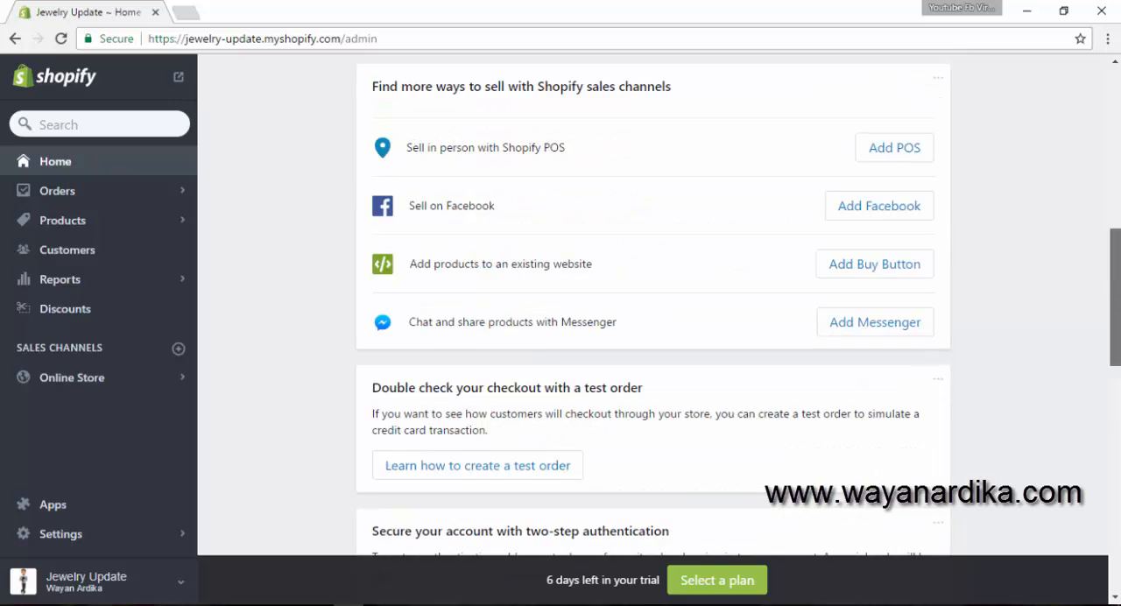
scroll(652, 307, "up", 7)
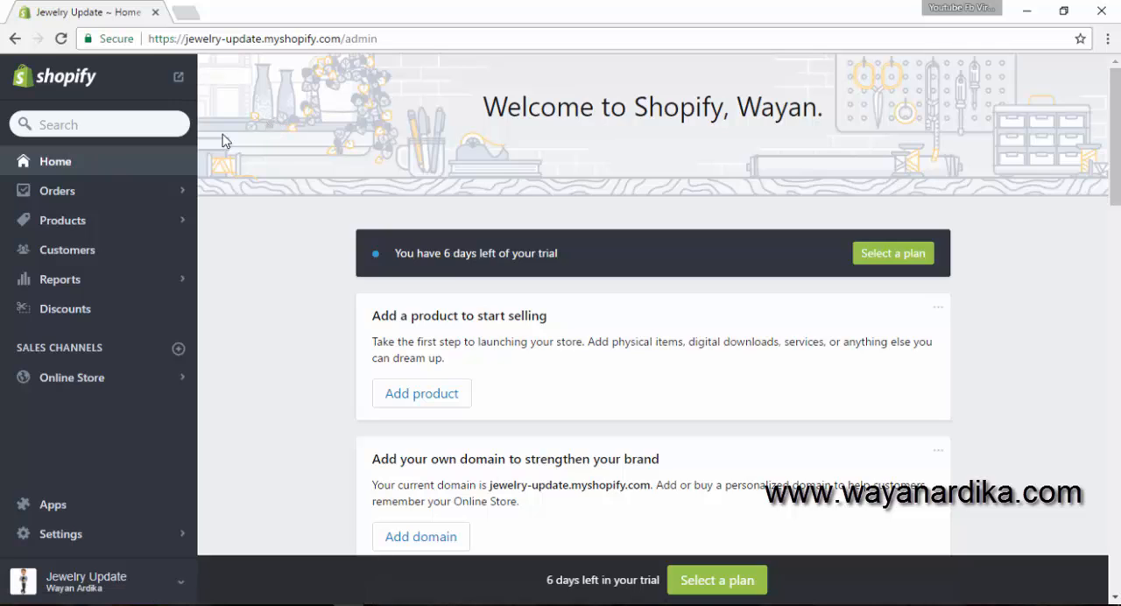
- Open the store's general settings and review the store name, account email, customer email and store address fields
left_click(42, 534)
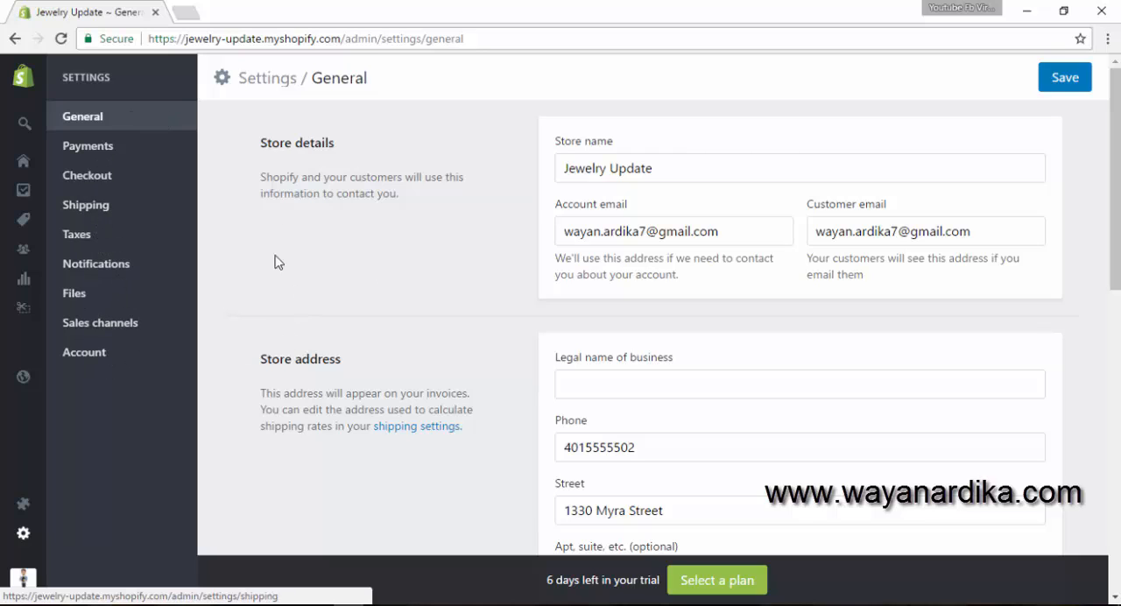
triple_click(669, 172)
left_click(689, 171)
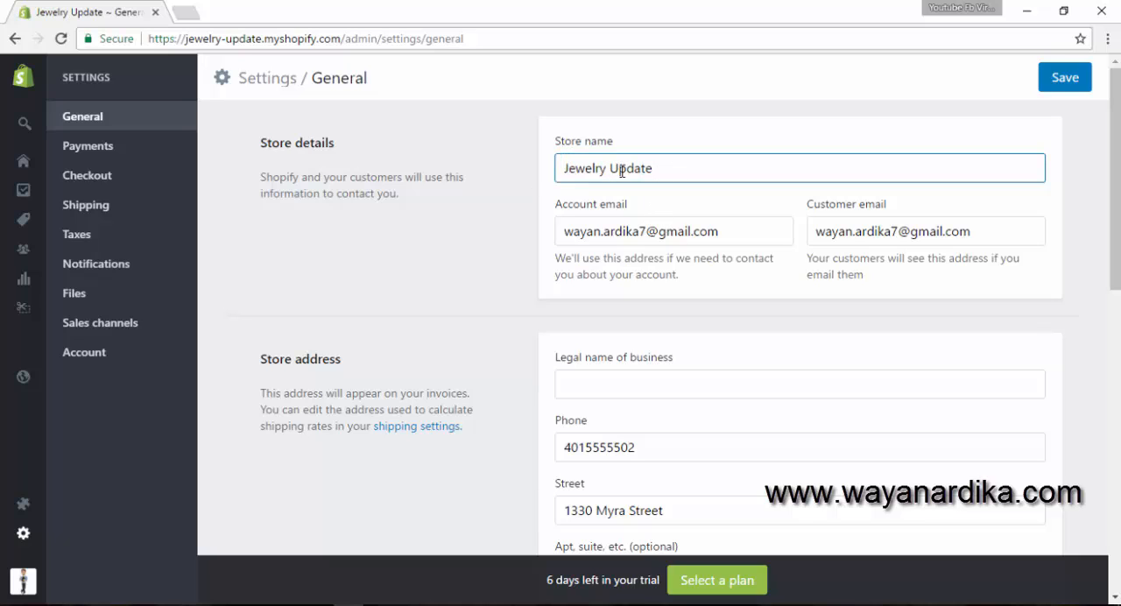
left_click(731, 232)
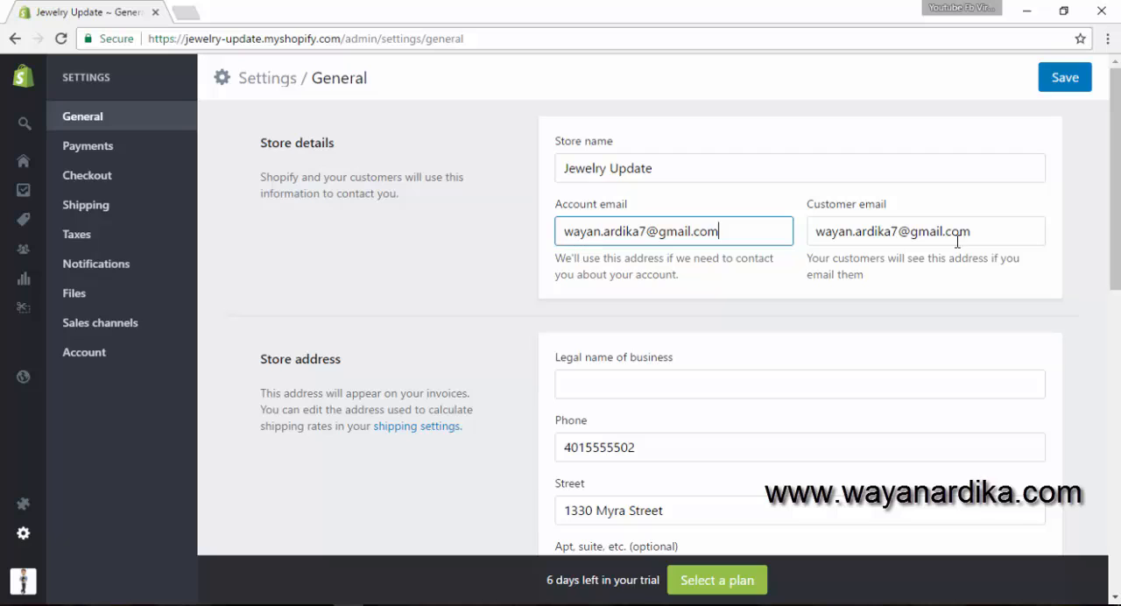
left_click_drag(821, 235, 985, 246)
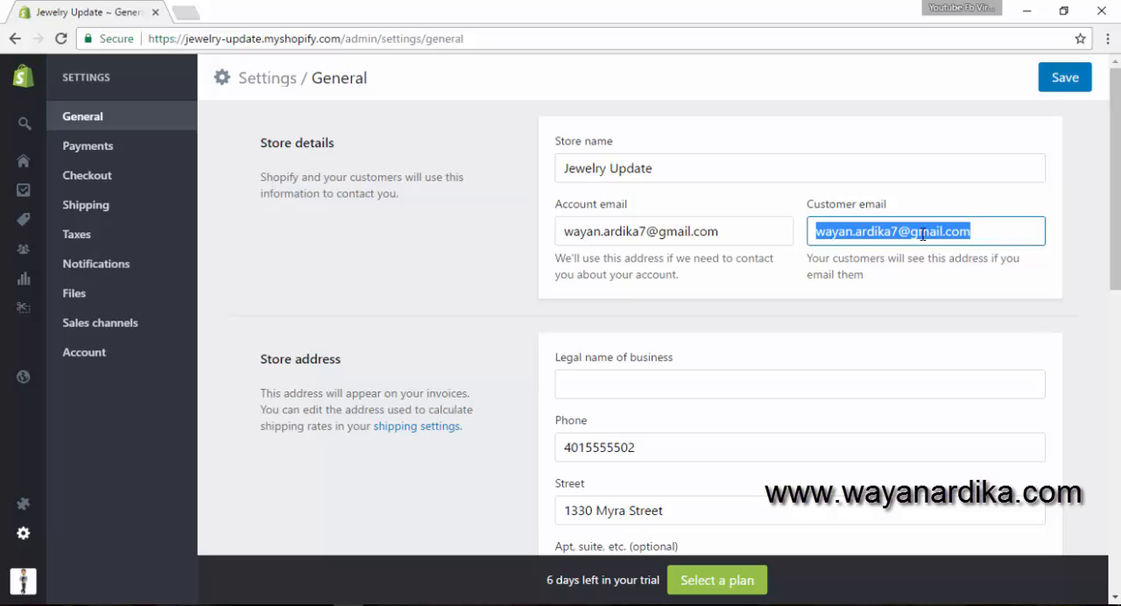
left_click(983, 235)
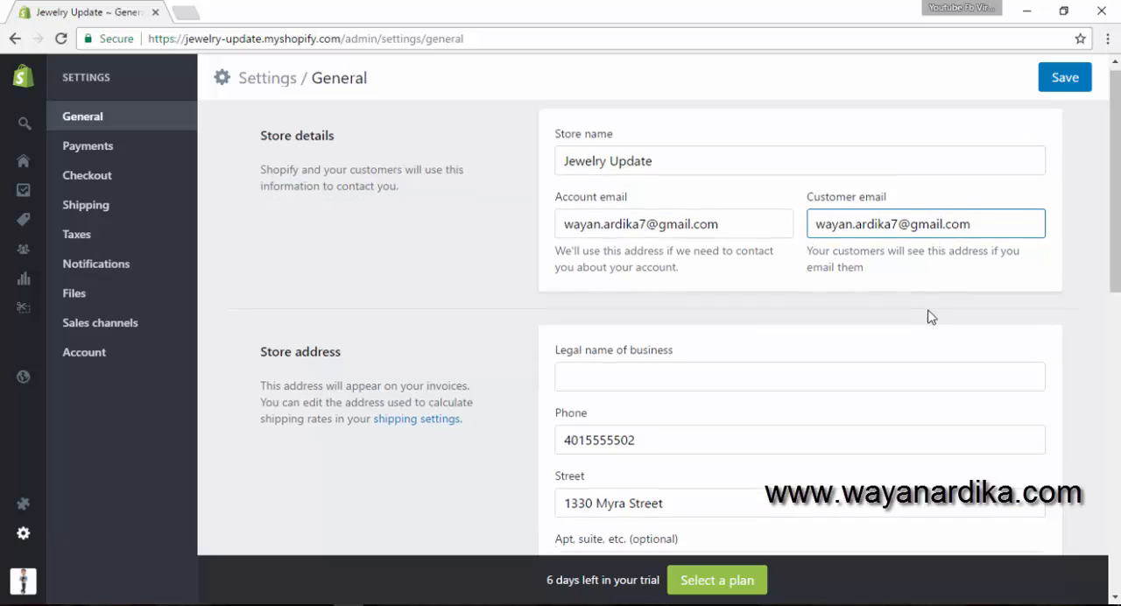
scroll(932, 313, "down", 1)
left_click(609, 304)
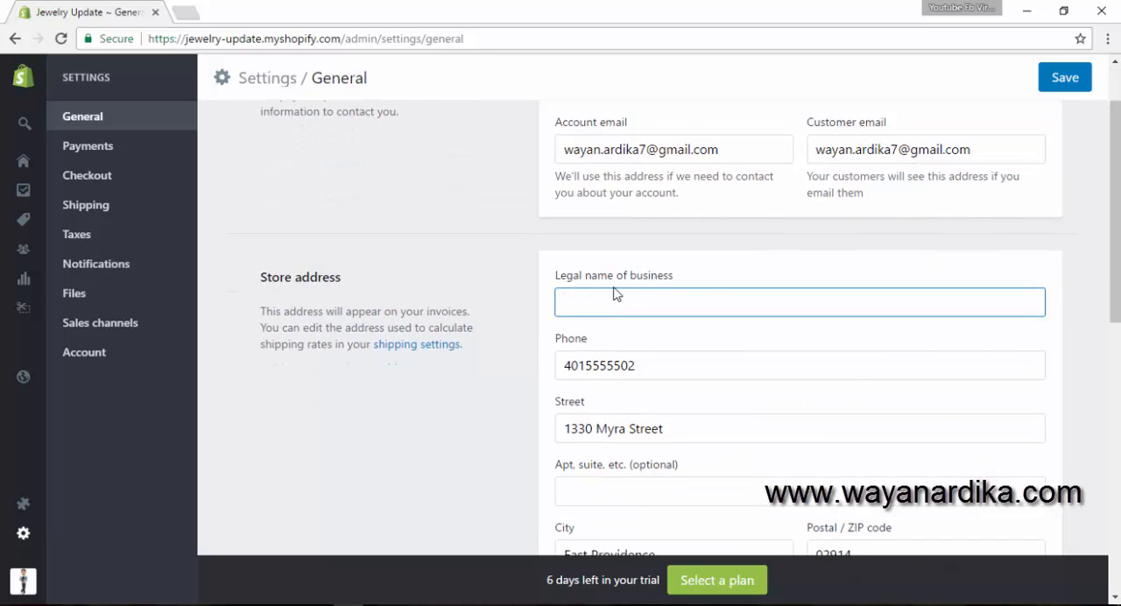
scroll(585, 260, "down", 1)
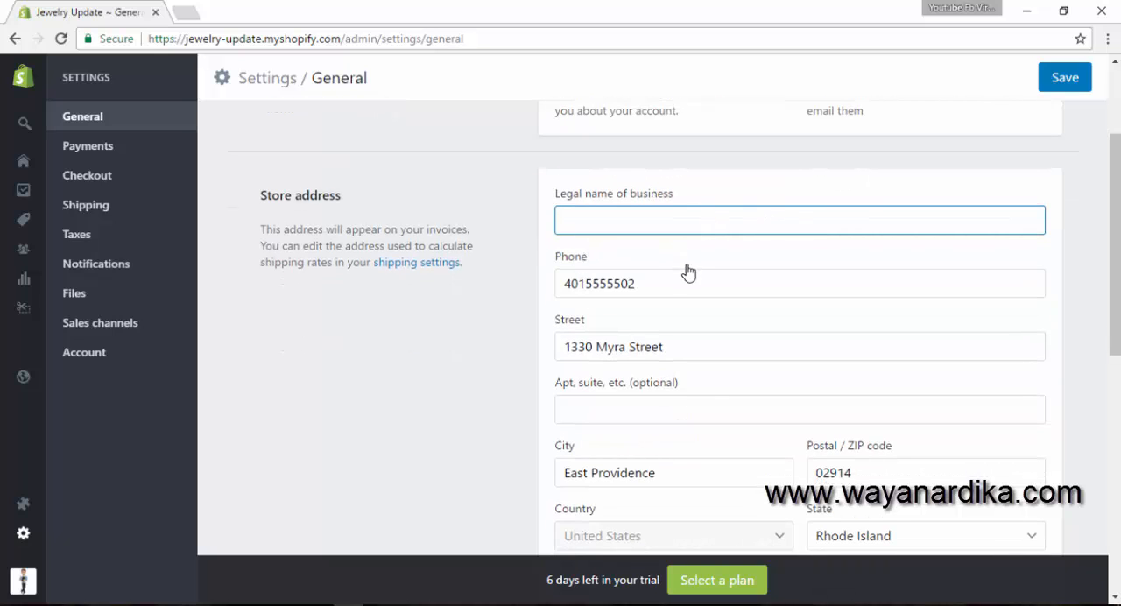
- Set the store's timezone to (GMT-06:00) Central Time (US & Canada)
scroll(685, 270, "down", 2)
scroll(689, 272, "down", 3)
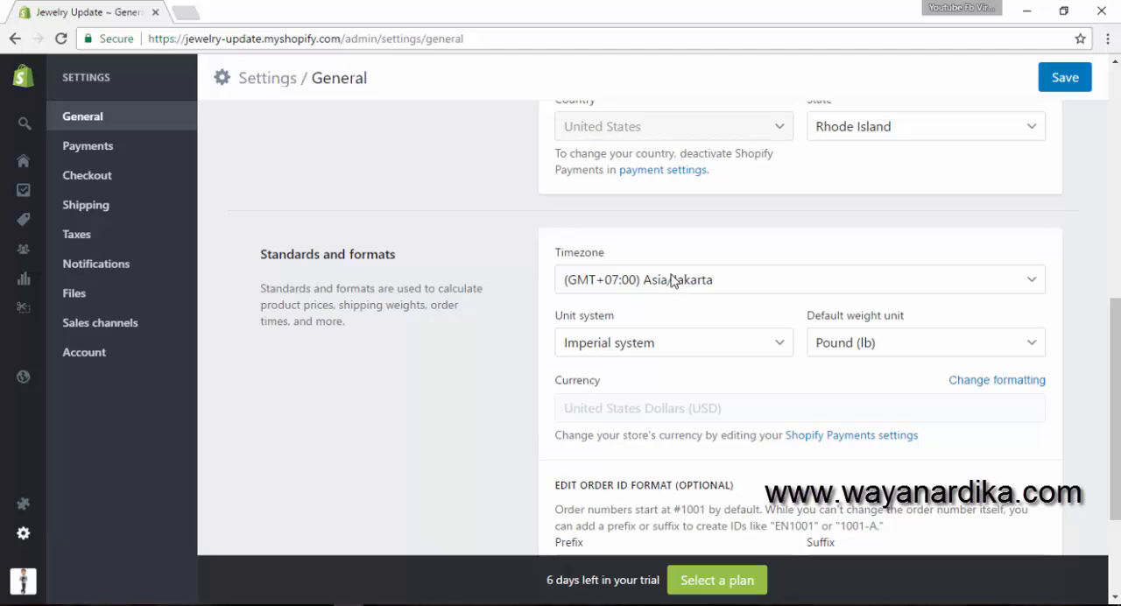
left_click(672, 279)
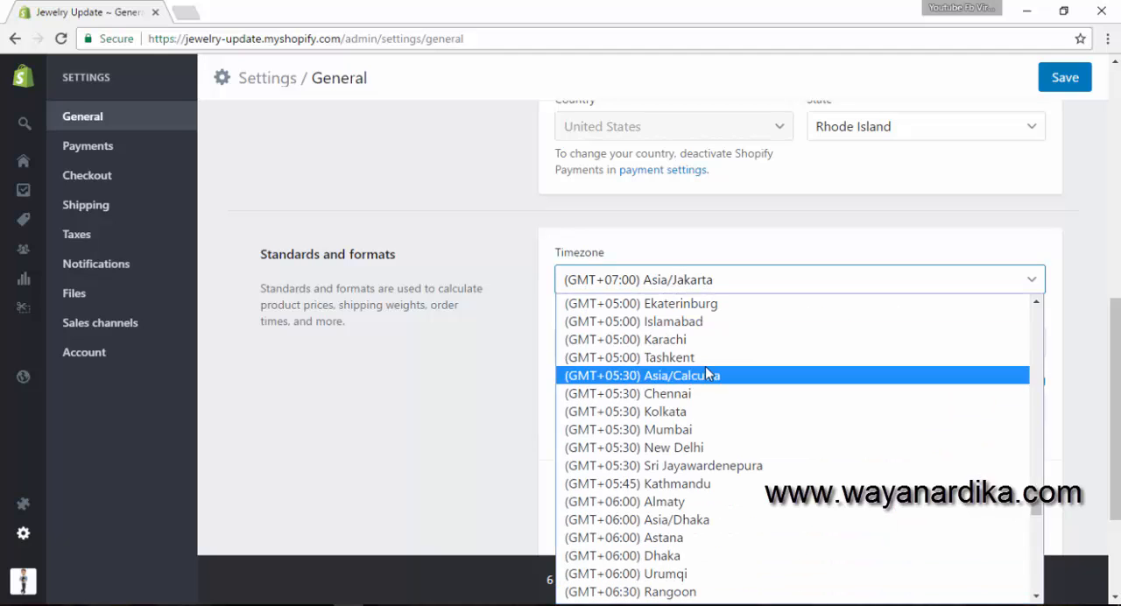
scroll(700, 376, "down", 10)
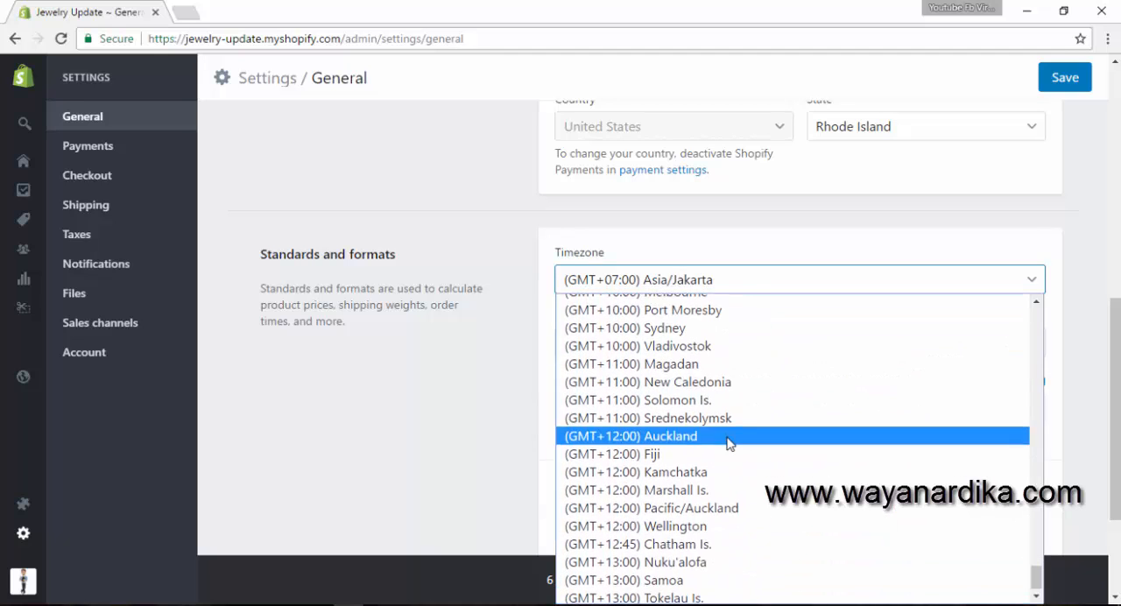
scroll(706, 559, "up", 4)
scroll(703, 561, "up", 10)
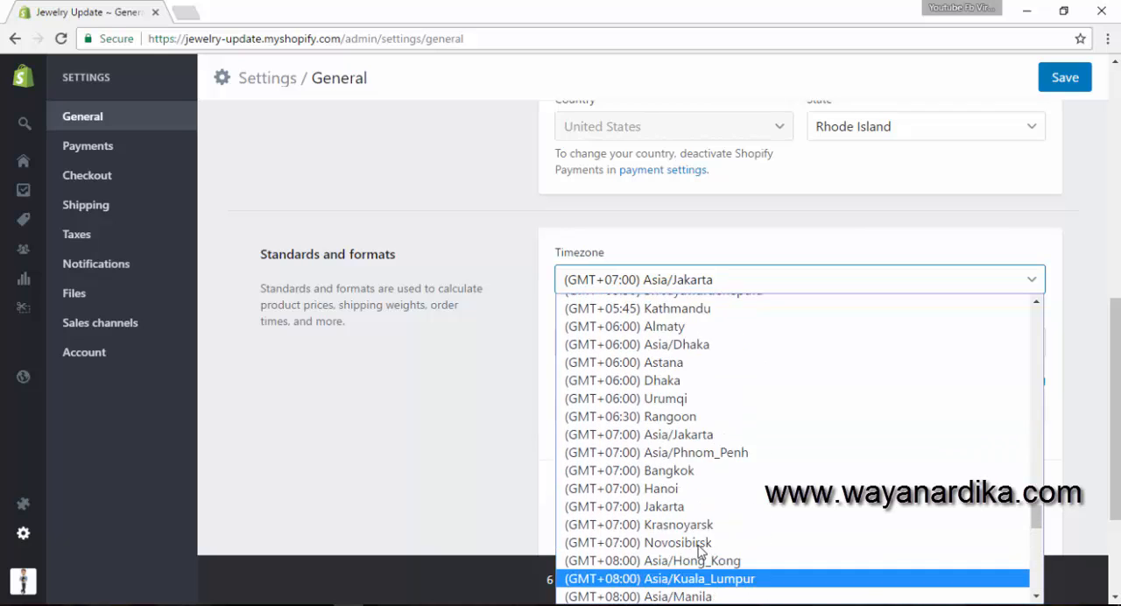
scroll(707, 468, "up", 15)
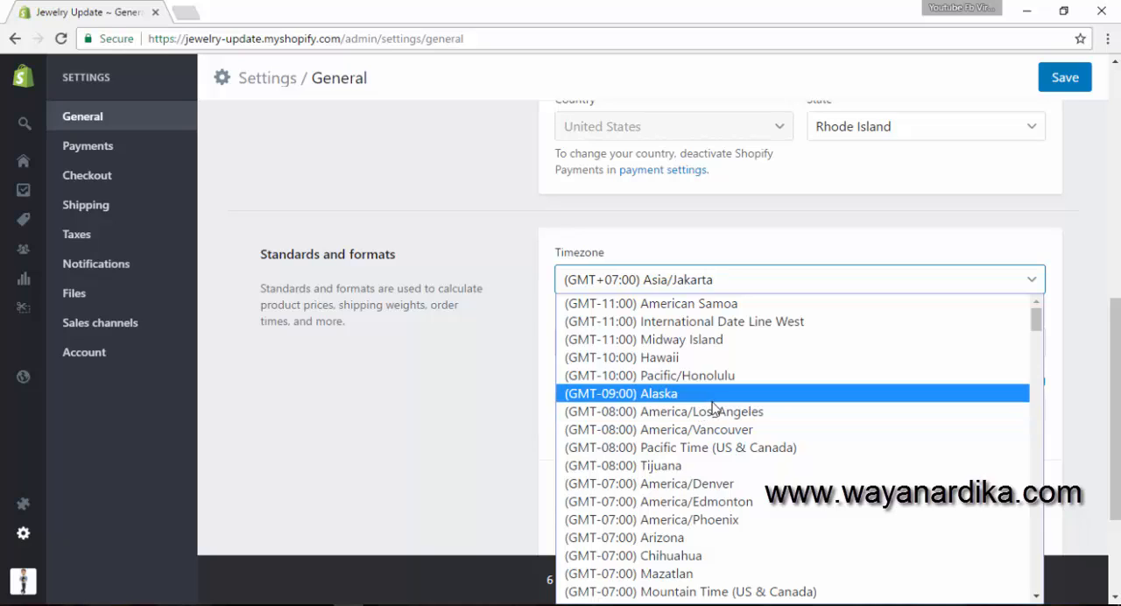
scroll(711, 411, "down", 3)
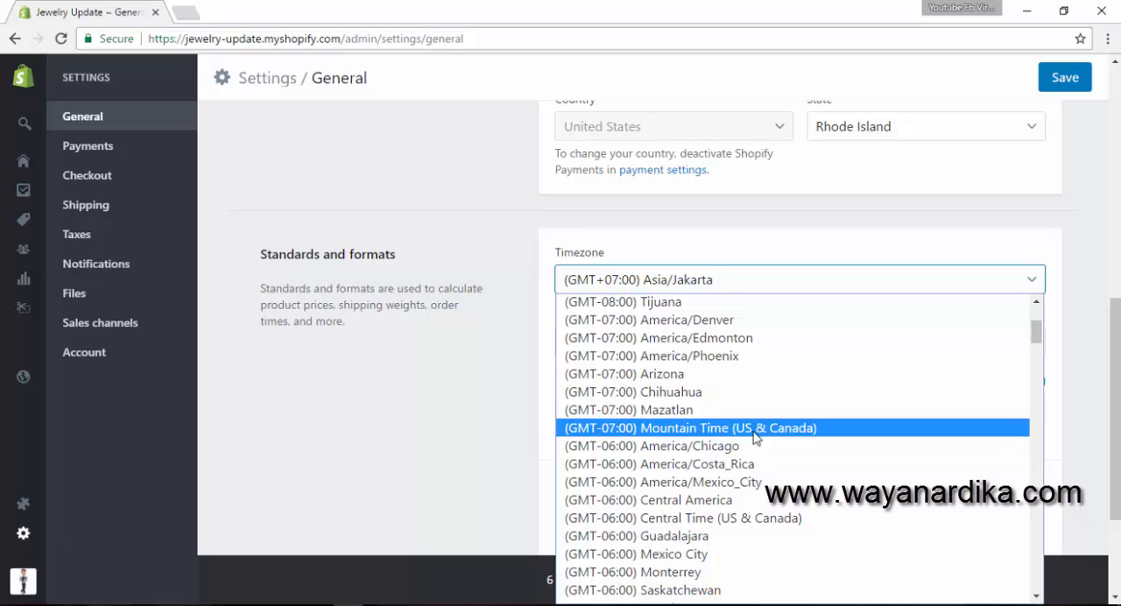
left_click(774, 524)
- Compare the imperial and metric weight options, and set the unit system to Metric system with Kilogram (kg) as default weight unit
left_click(673, 348)
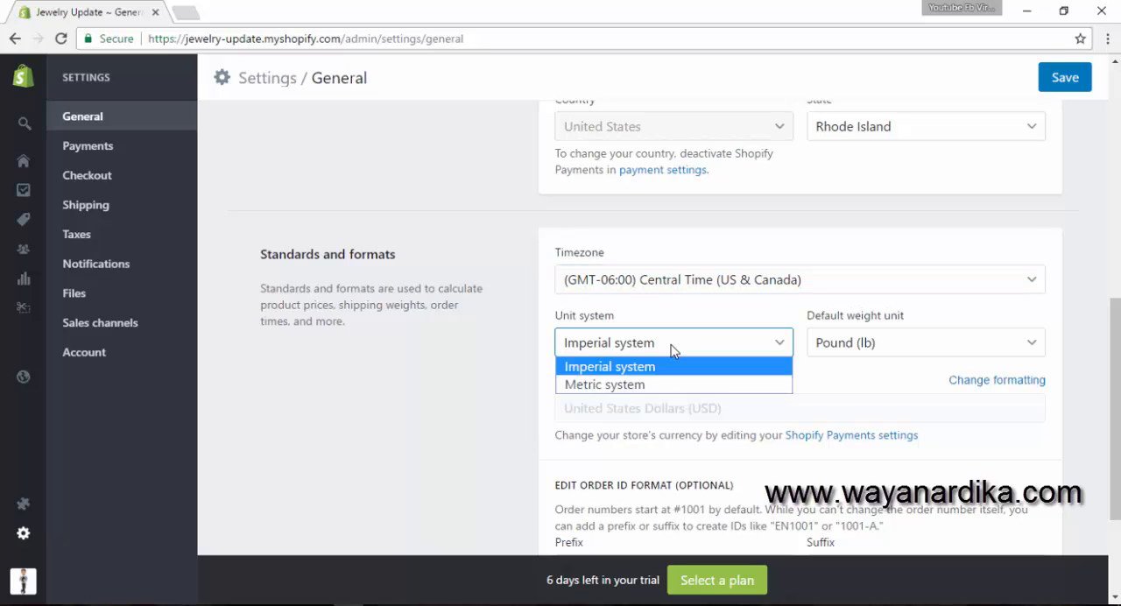
left_click(672, 350)
left_click(847, 346)
left_click(845, 345)
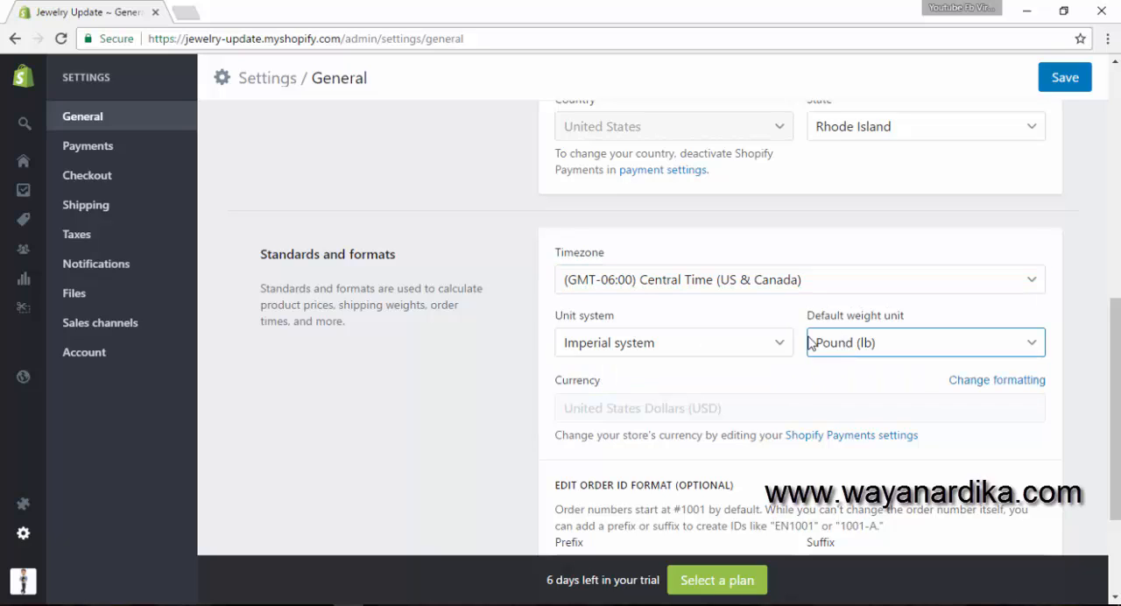
left_click(697, 352)
left_click(889, 348)
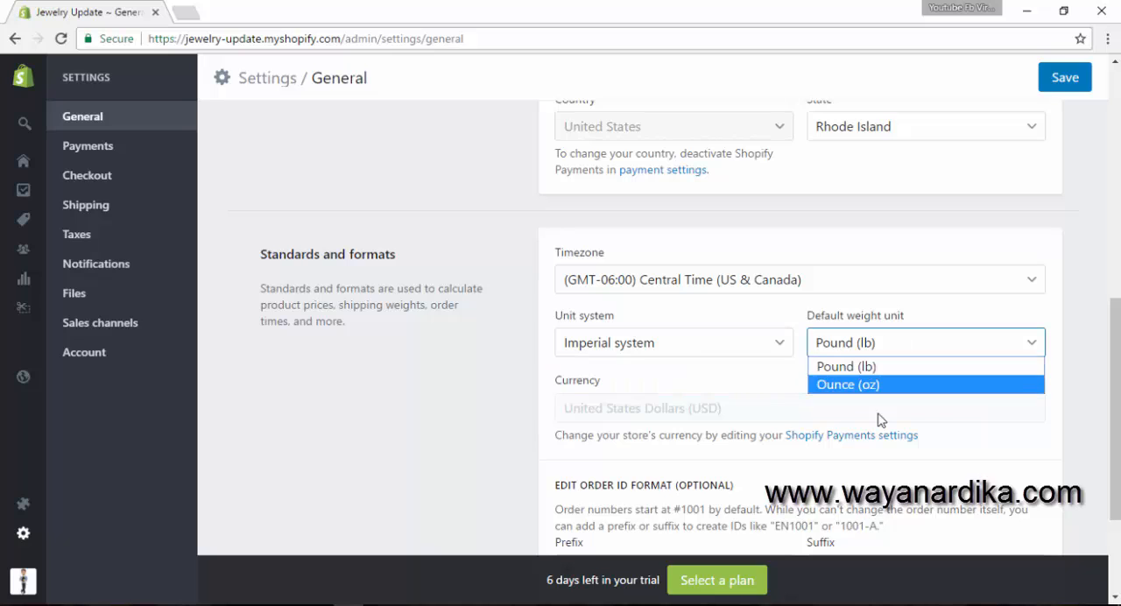
left_click(689, 356)
left_click(690, 383)
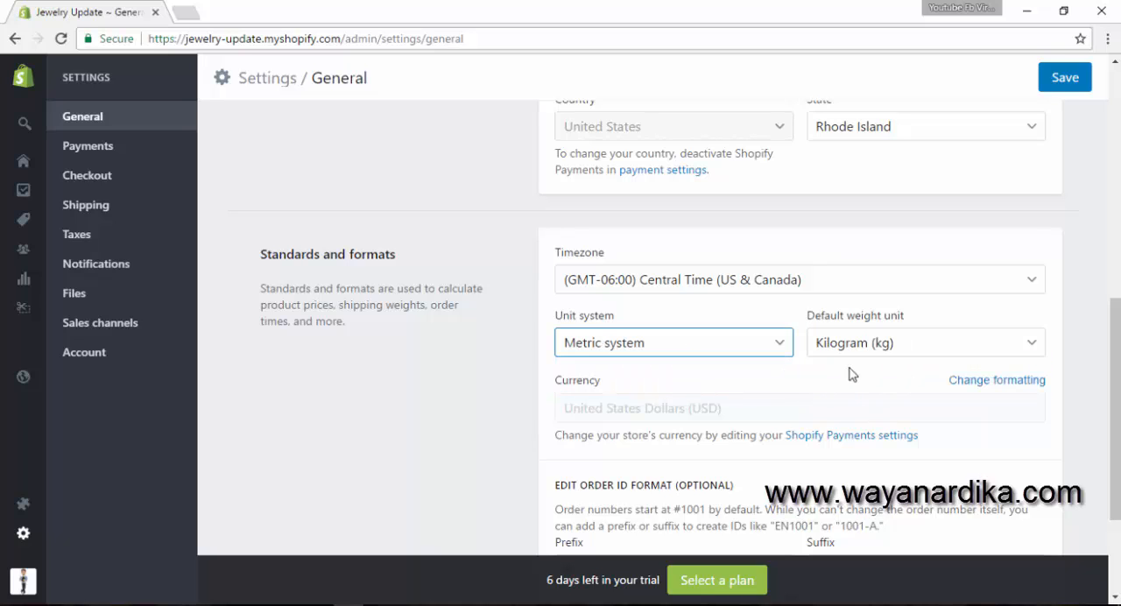
left_click(855, 351)
left_click(862, 348)
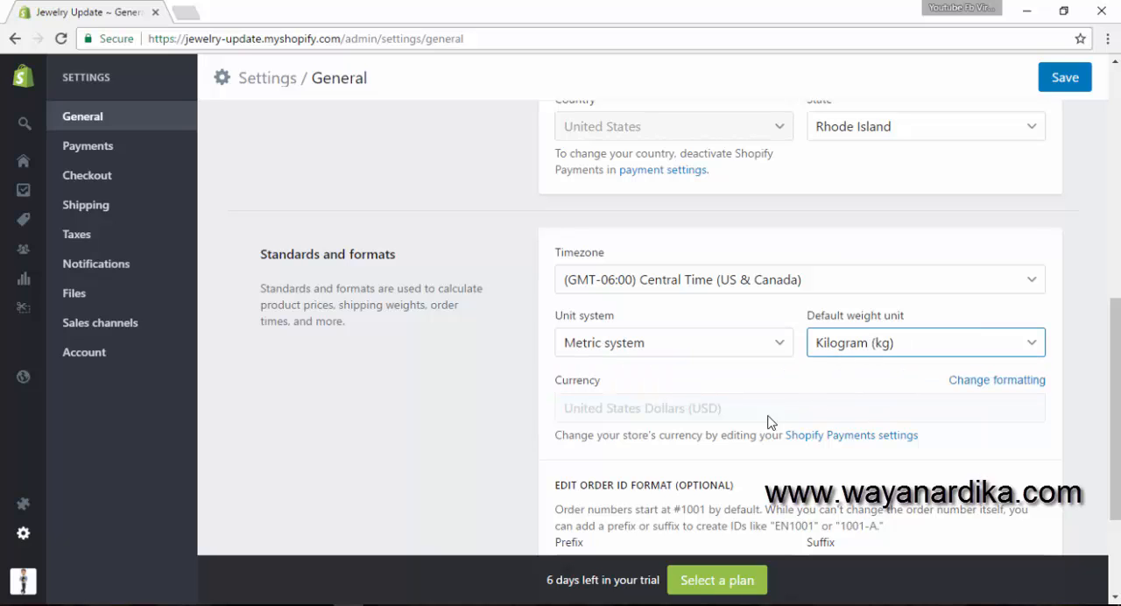
- Check the currency and order ID format sections, and save the general settings
left_click(678, 410)
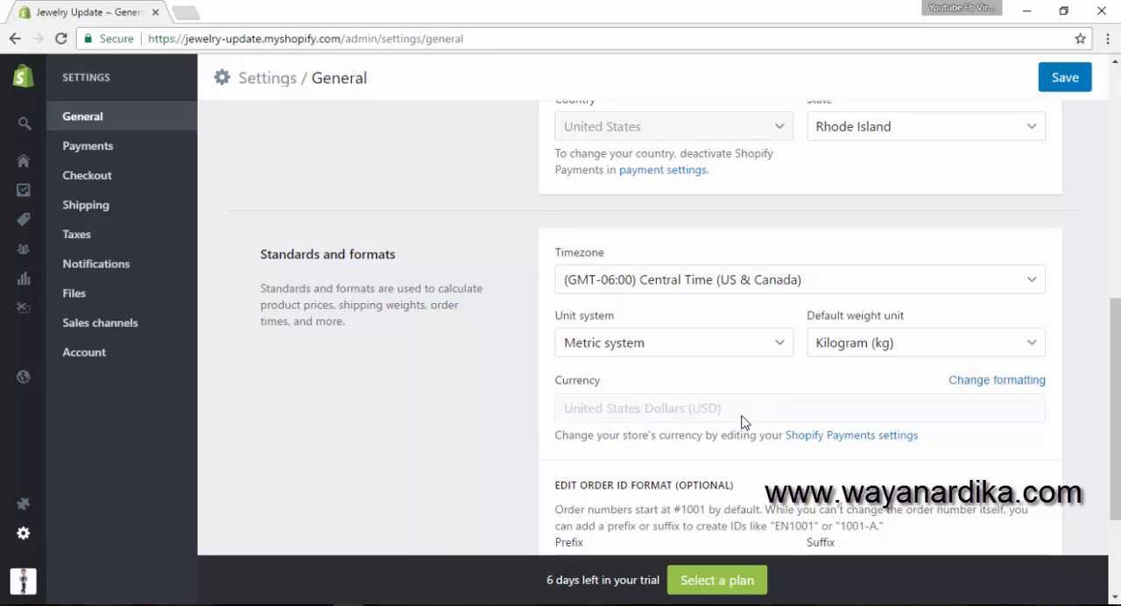
scroll(741, 422, "down", 2)
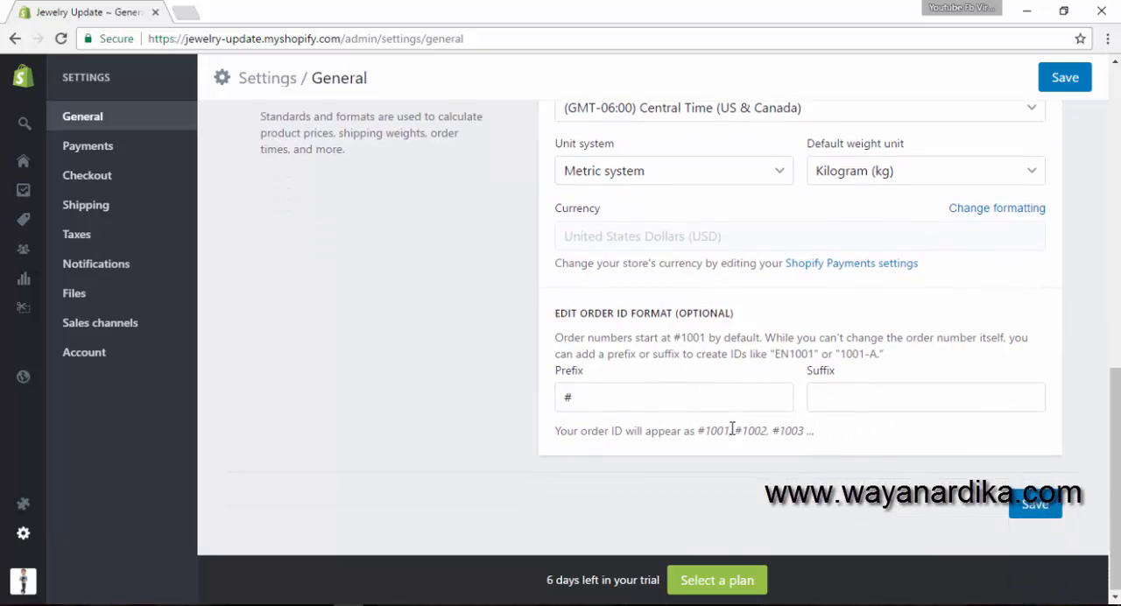
scroll(730, 428, "up", 6)
scroll(820, 238, "up", 2)
left_click(1063, 78)
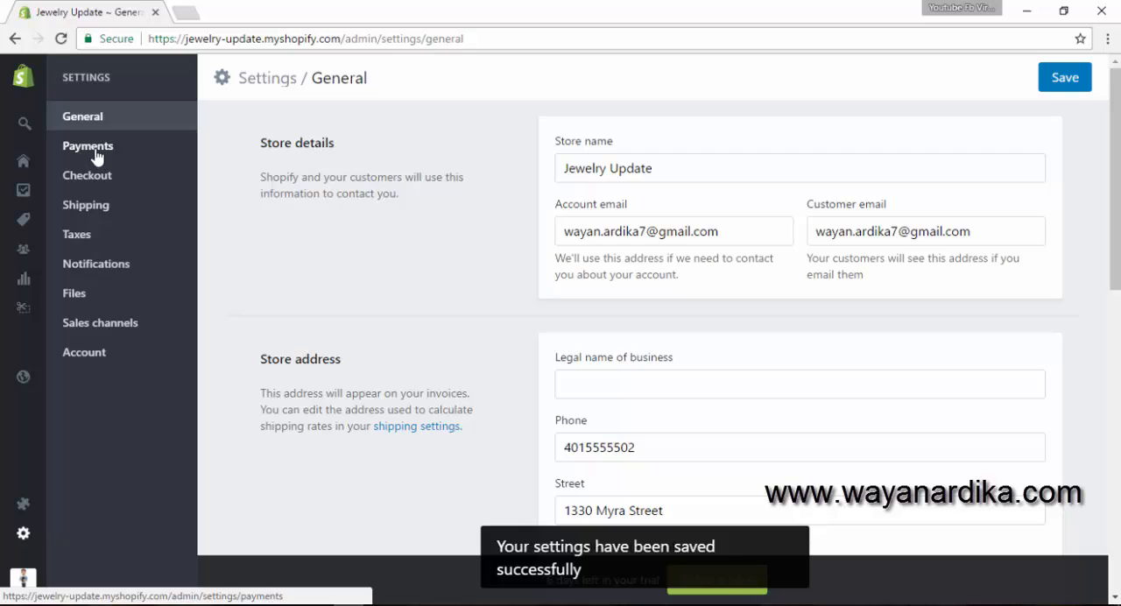
- Open the payment settings and review the Shopify Payments, PayPal, Amazon Pay, alternative and manual payment sections
left_click(96, 152)
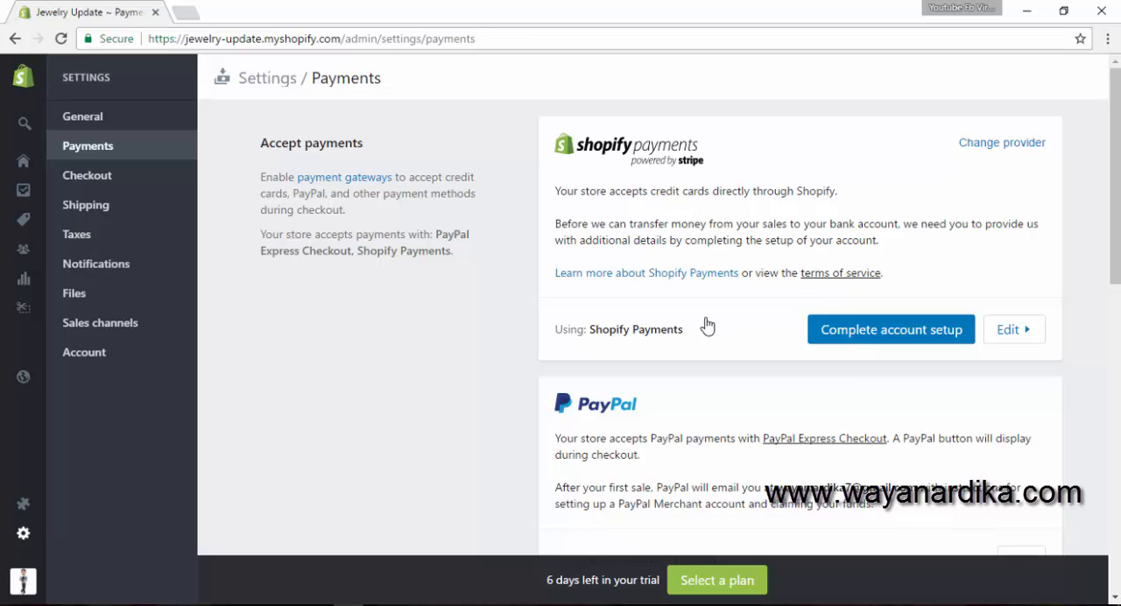
scroll(703, 429, "down", 1)
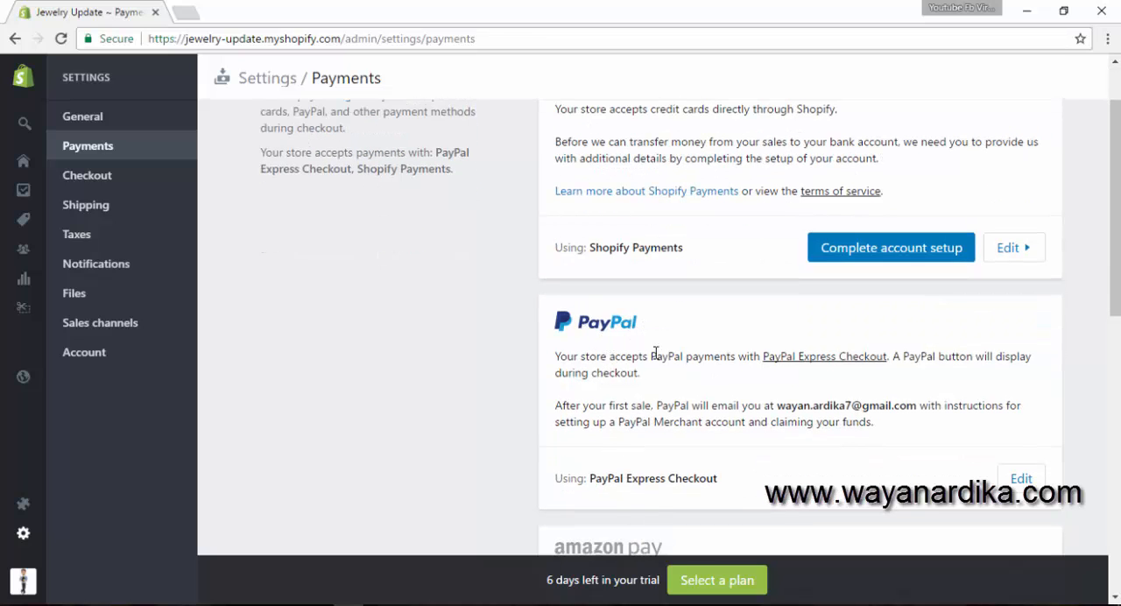
scroll(651, 374, "down", 1)
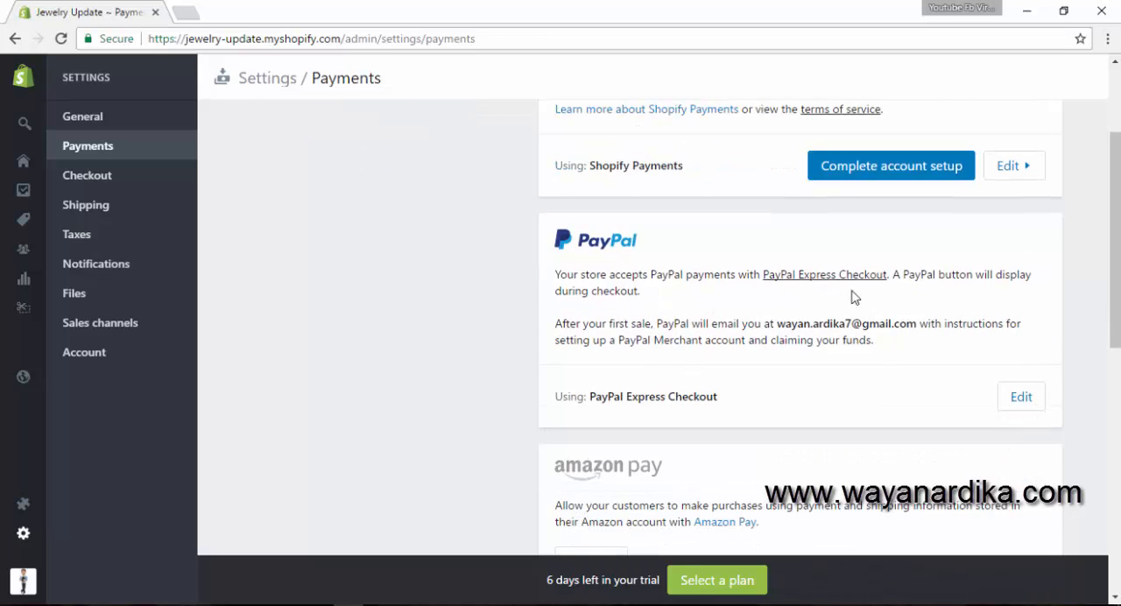
scroll(744, 318, "up", 2)
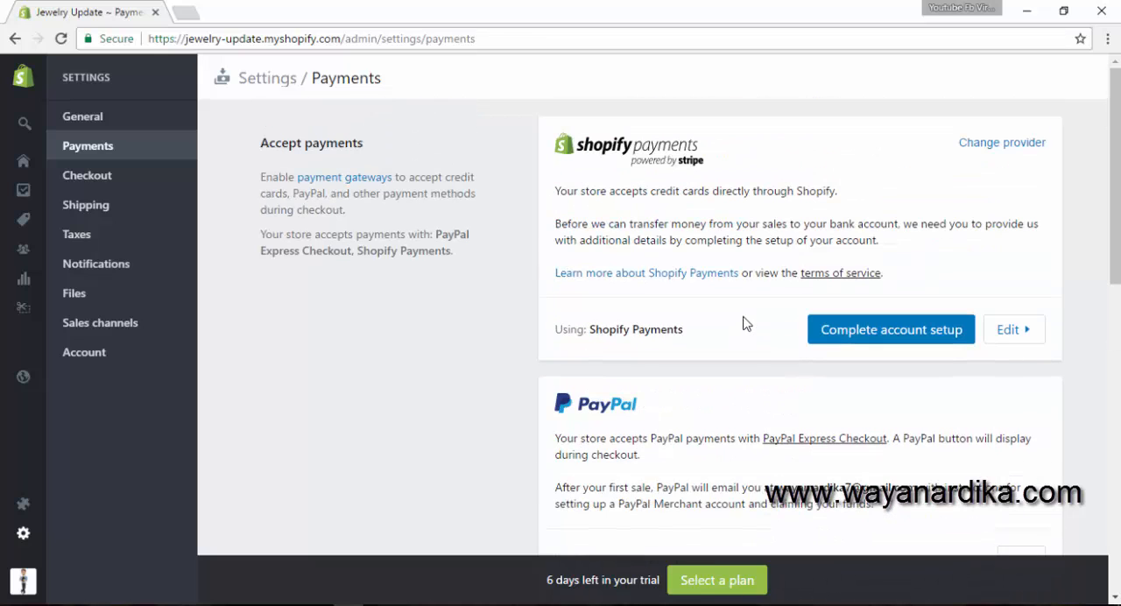
scroll(568, 225, "down", 5)
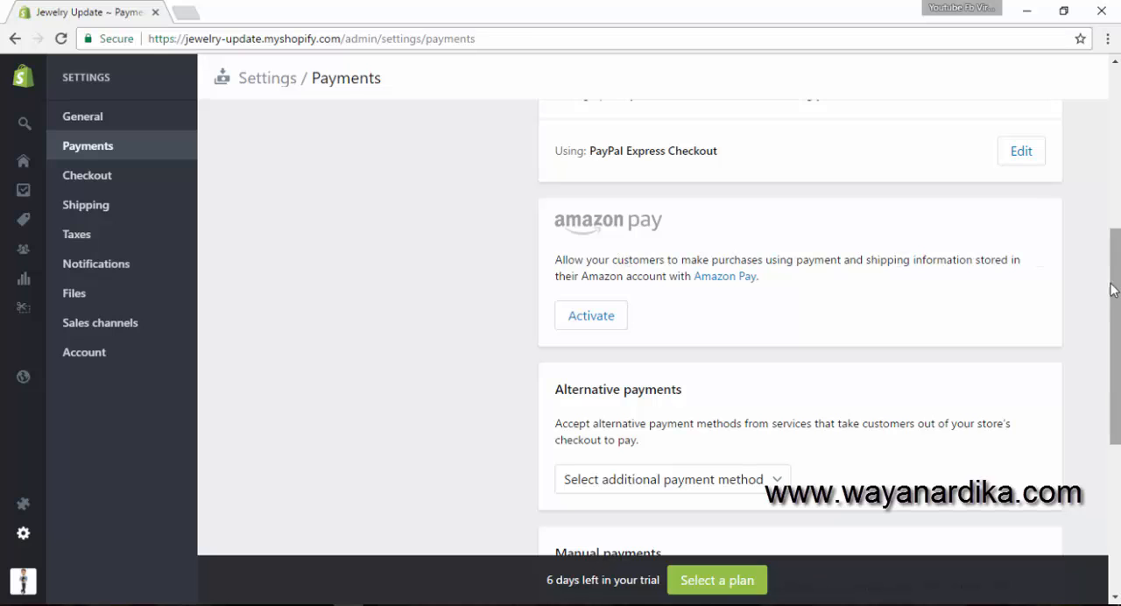
scroll(943, 308, "up", 1)
scroll(955, 327, "down", 2)
scroll(653, 270, "down", 2)
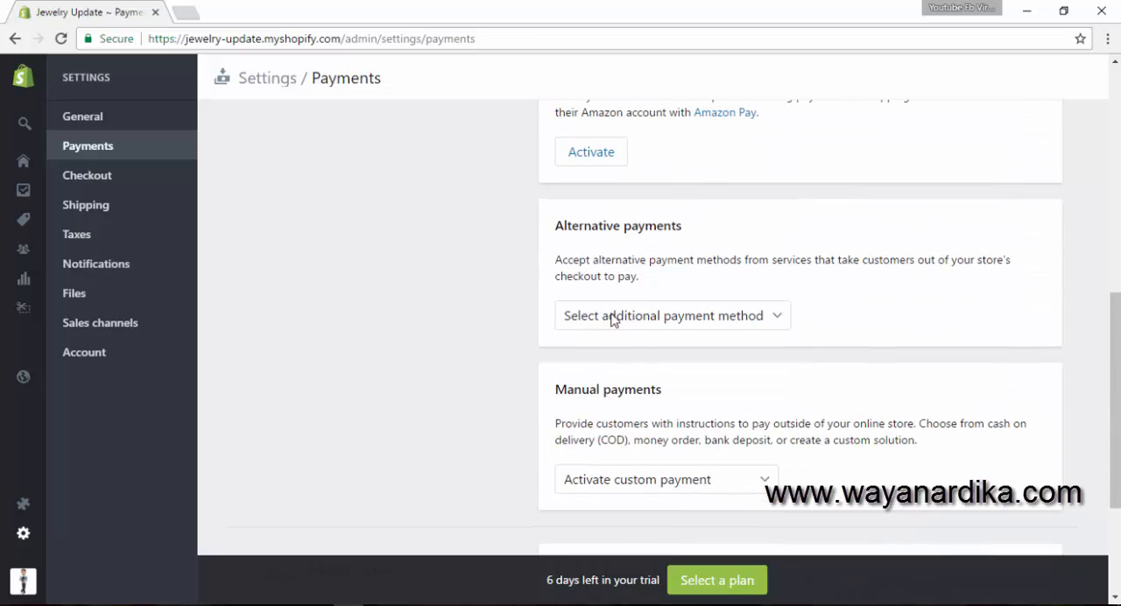
scroll(683, 350, "down", 1)
scroll(680, 412, "up", 8)
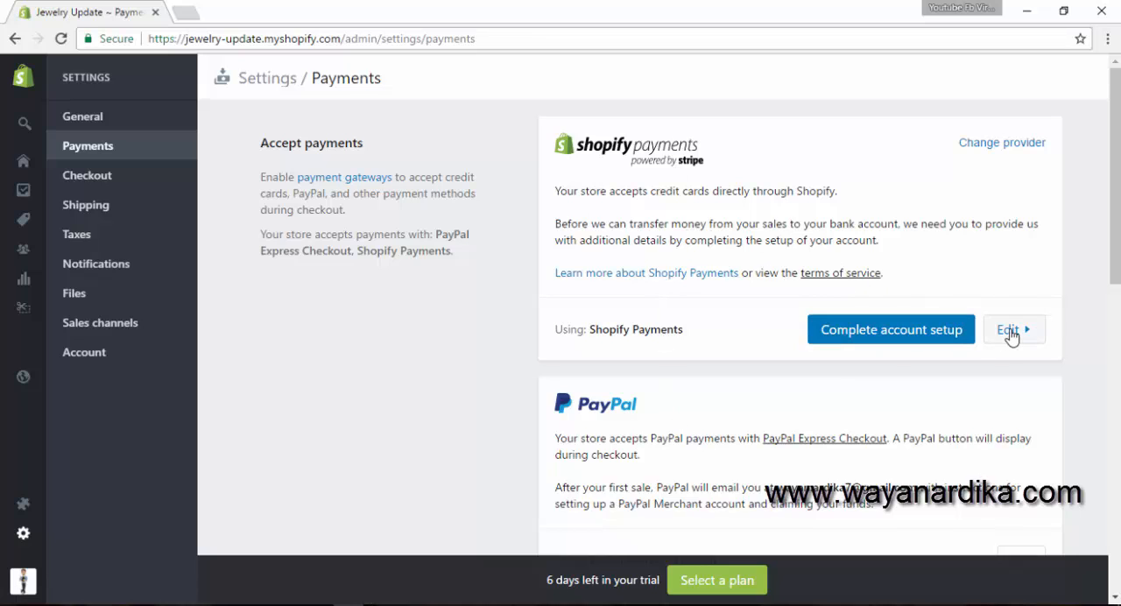
- Browse the third-party credit card providers, try Doku as the replacement for Shopify Payments, and cancel the provider change
left_click(998, 143)
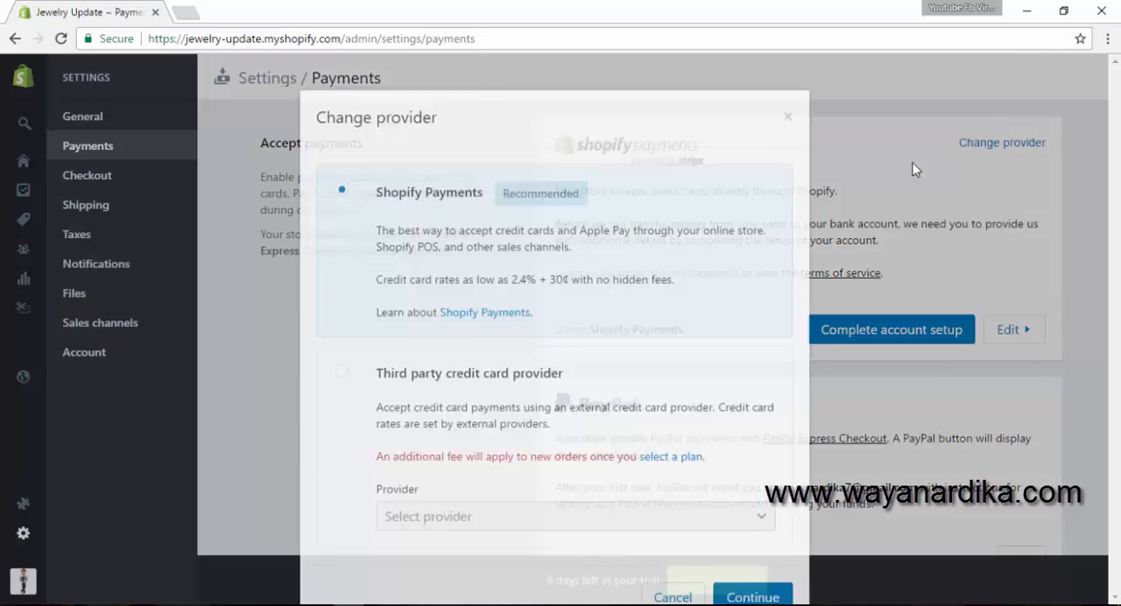
left_click(464, 351)
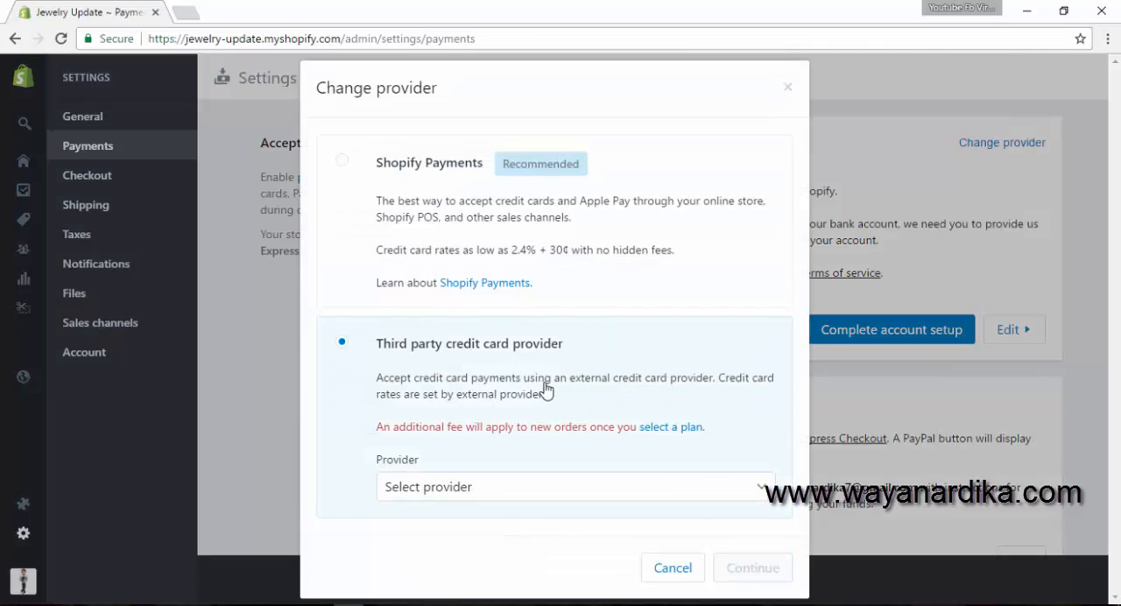
left_click(426, 486)
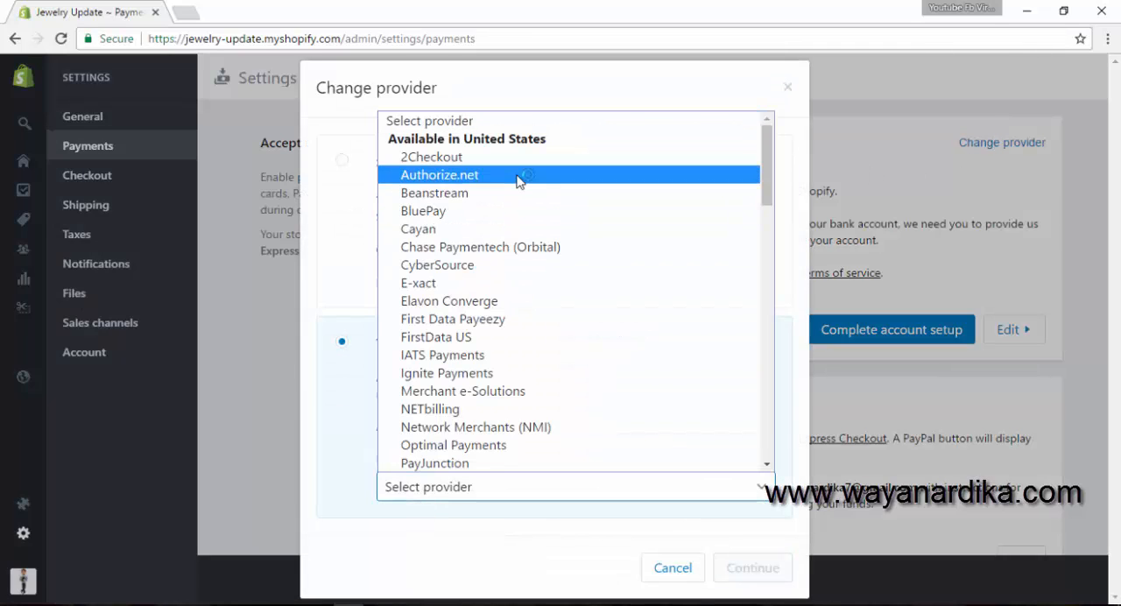
scroll(512, 376, "down", 6)
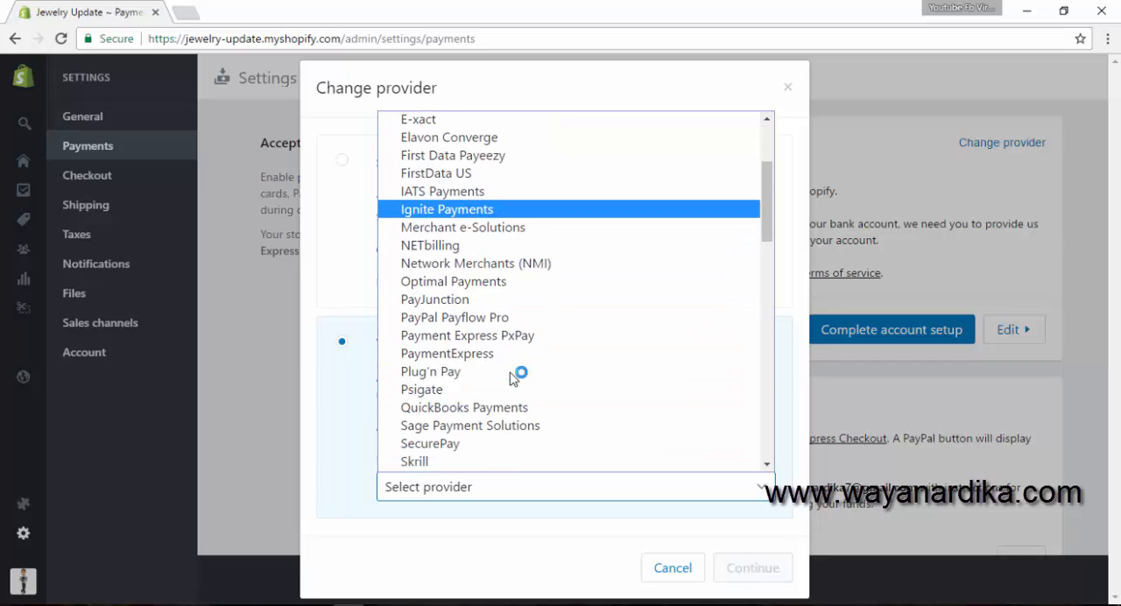
scroll(512, 377, "down", 3)
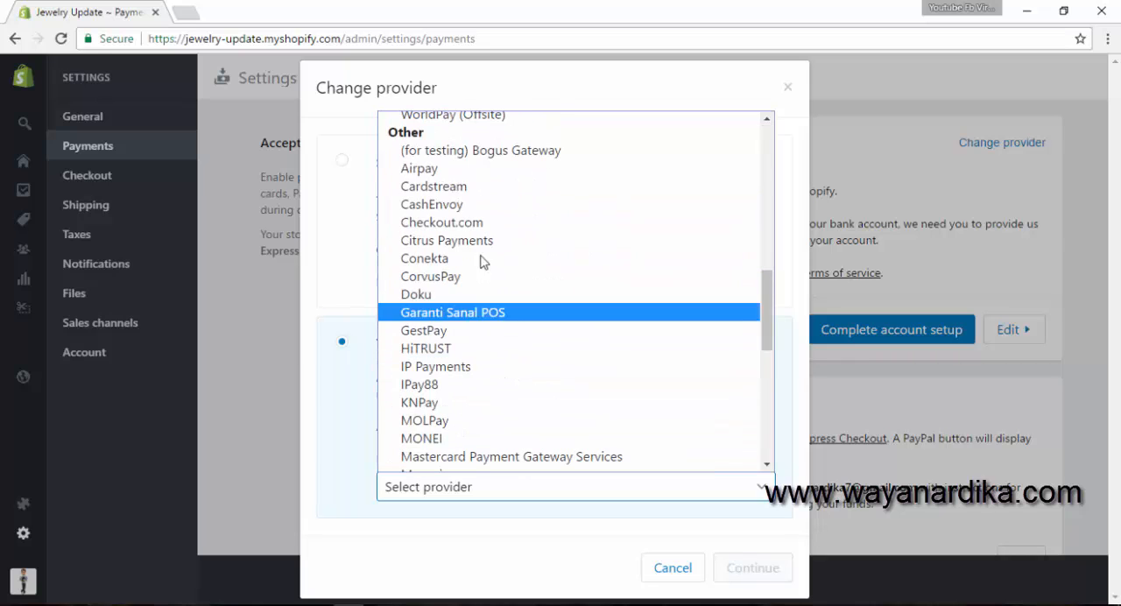
left_click(477, 294)
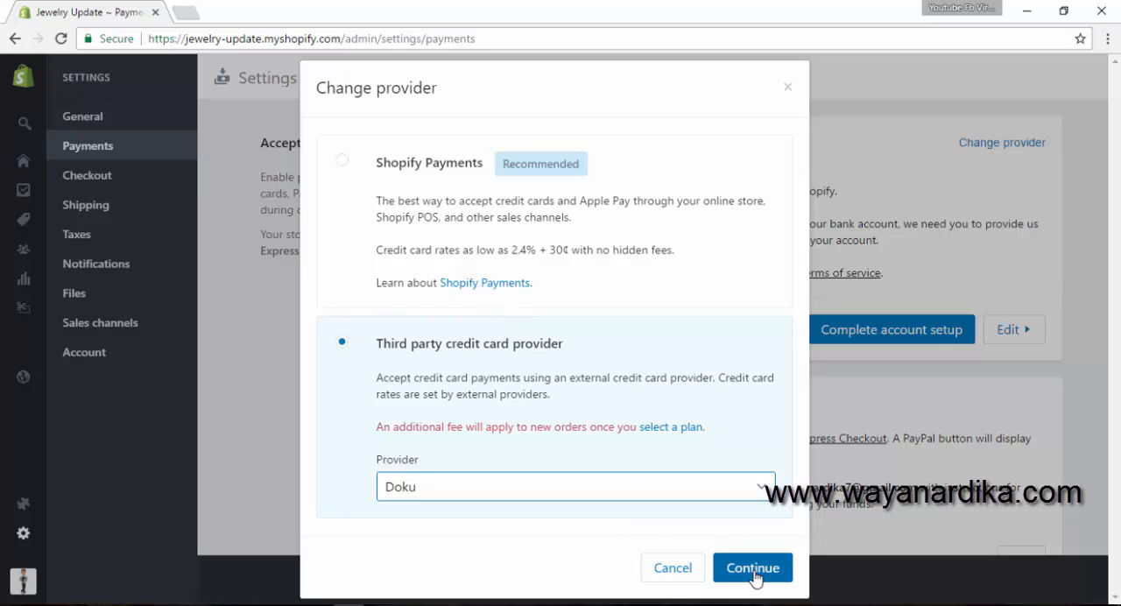
left_click(673, 568)
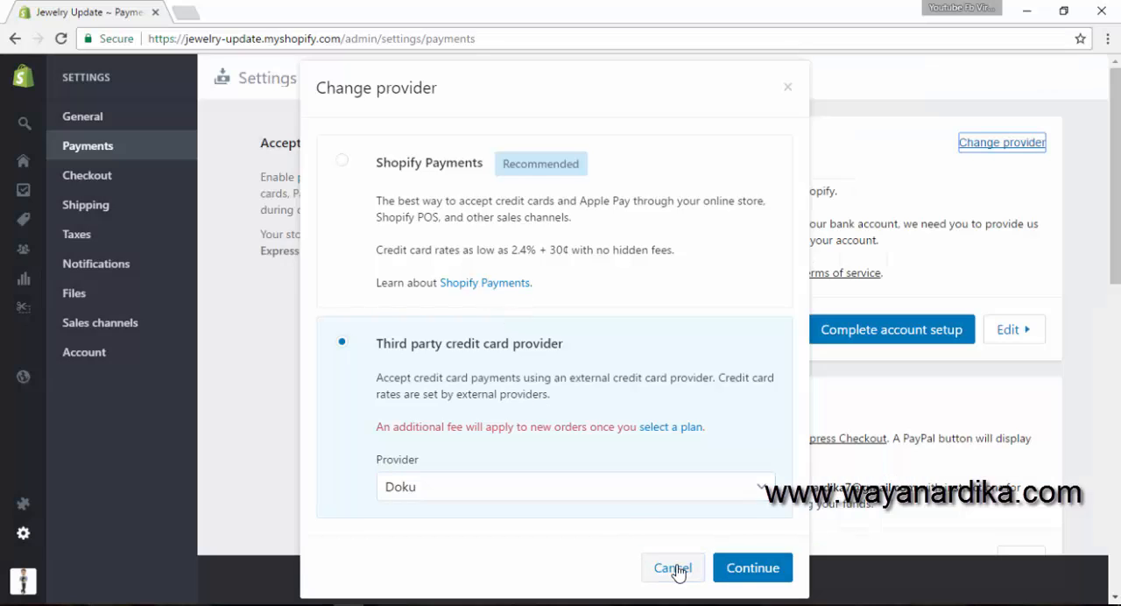
scroll(811, 344, "down", 3)
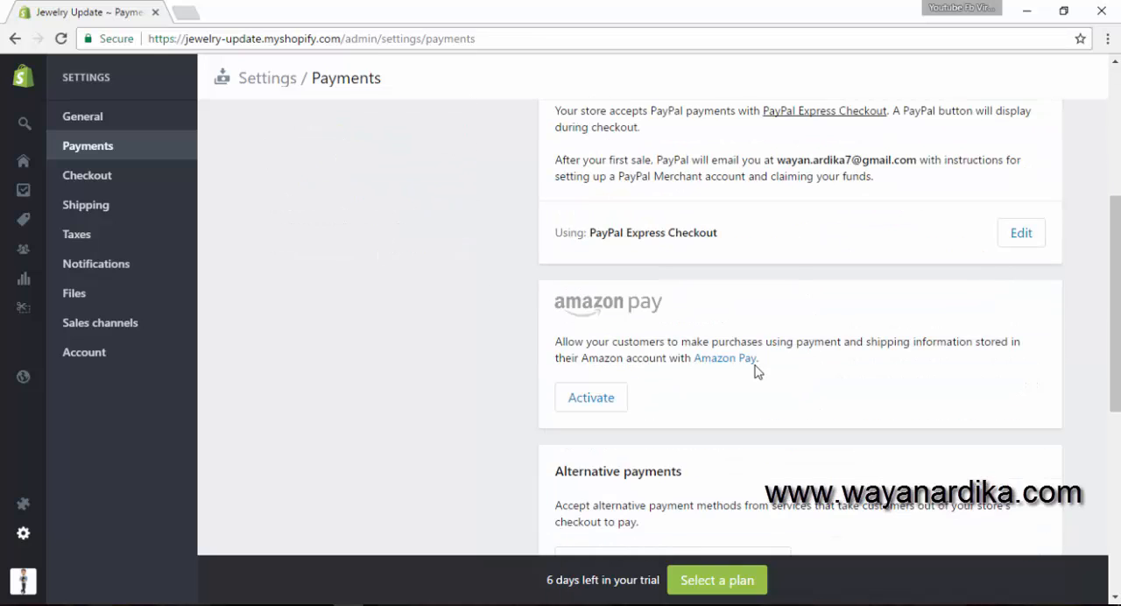
scroll(688, 237, "up", 3)
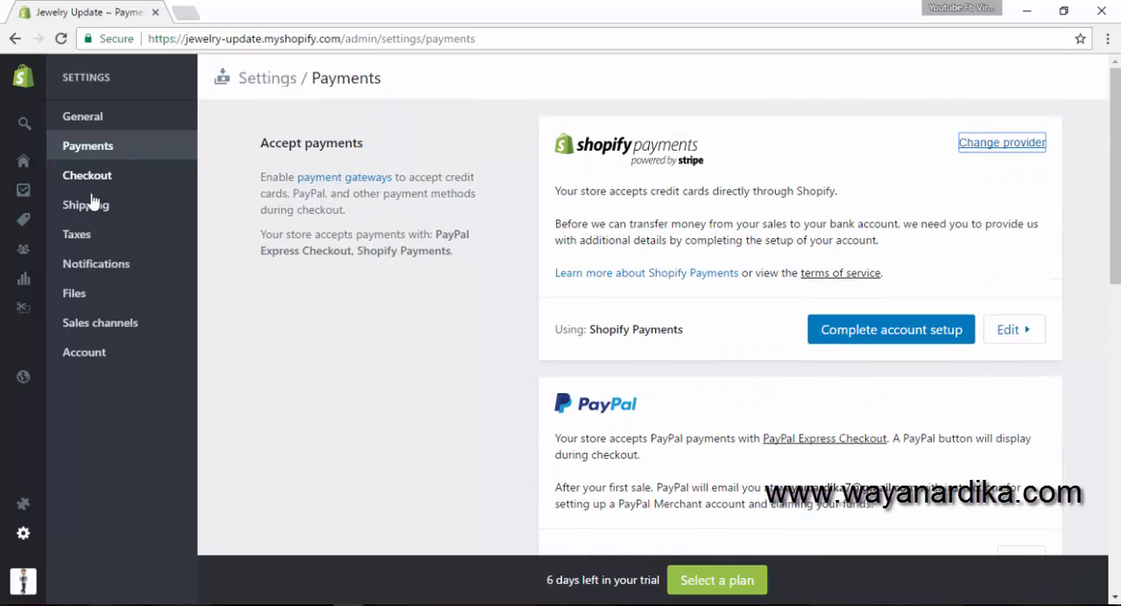
- Go to the store's shipping settings and open the Rest of world shipping zone for editing
left_click(88, 208)
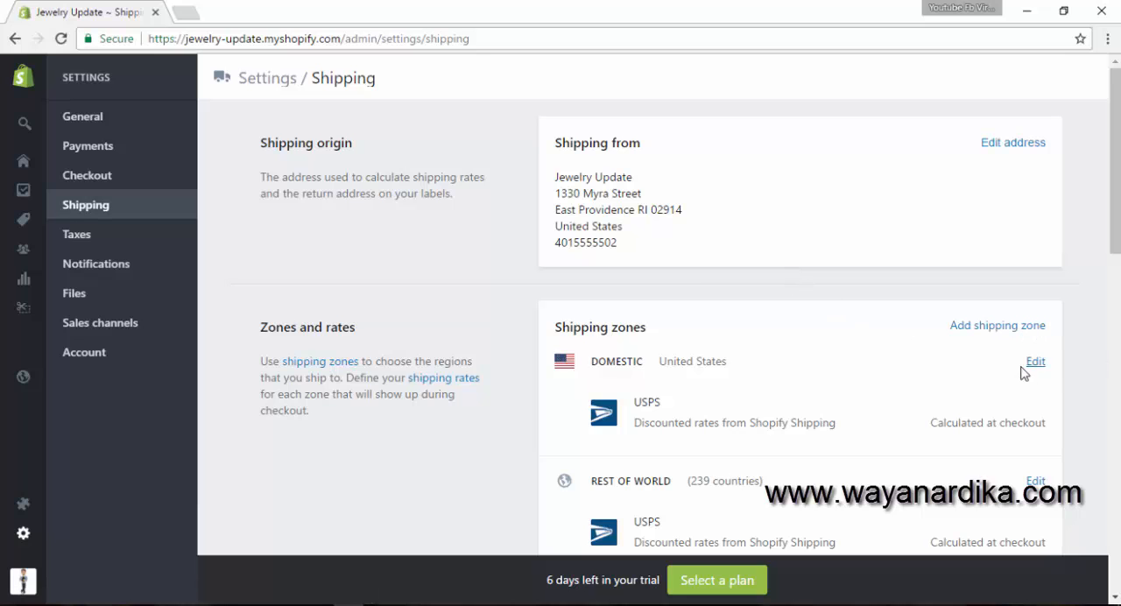
scroll(937, 377, "down", 1)
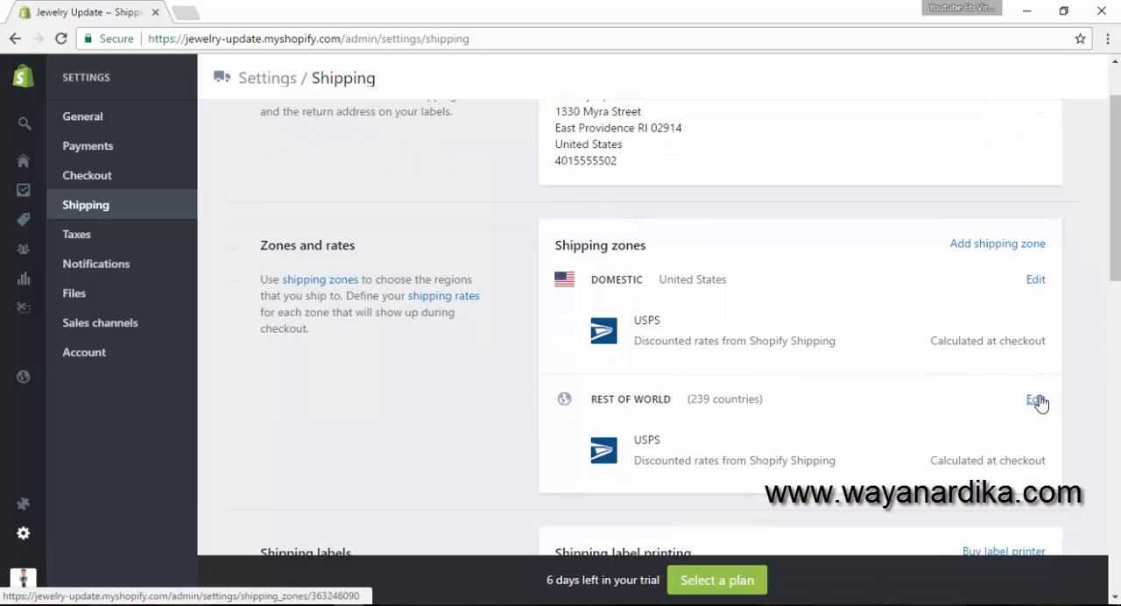
left_click(1037, 400)
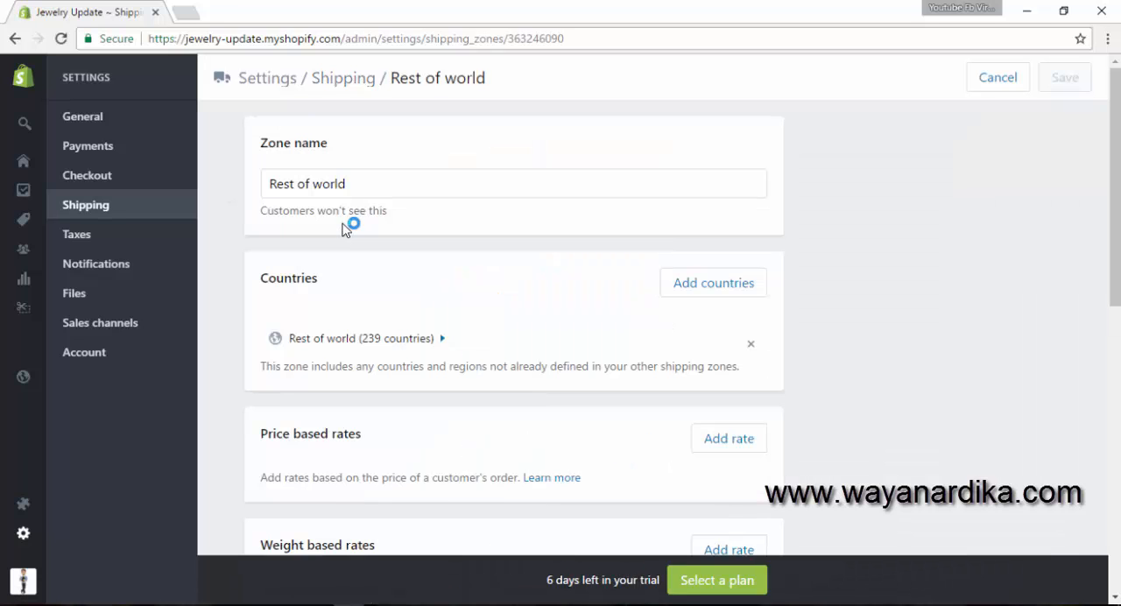
- Search Google for aliexpress in a separate browser tab and open the AliExpress.com home page
left_click(185, 12)
type("a")
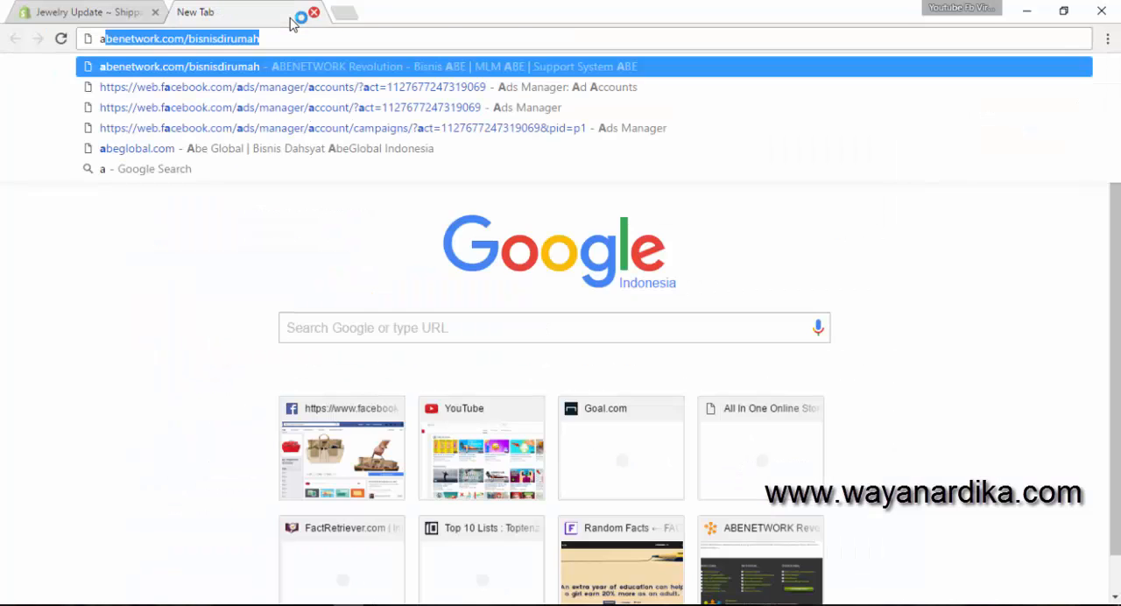
type("li")
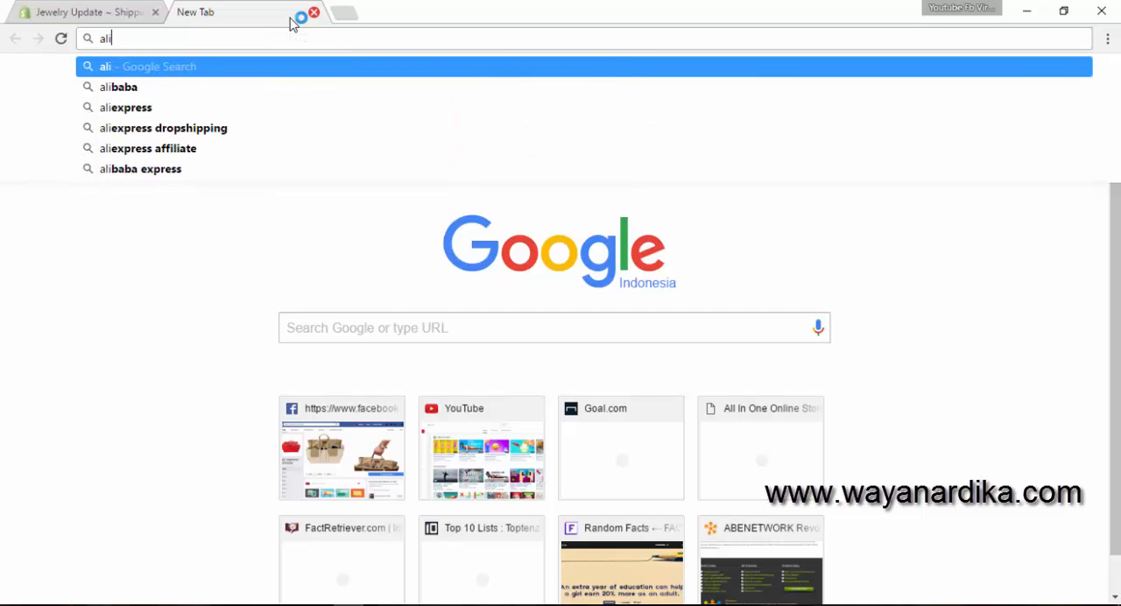
left_click(250, 107)
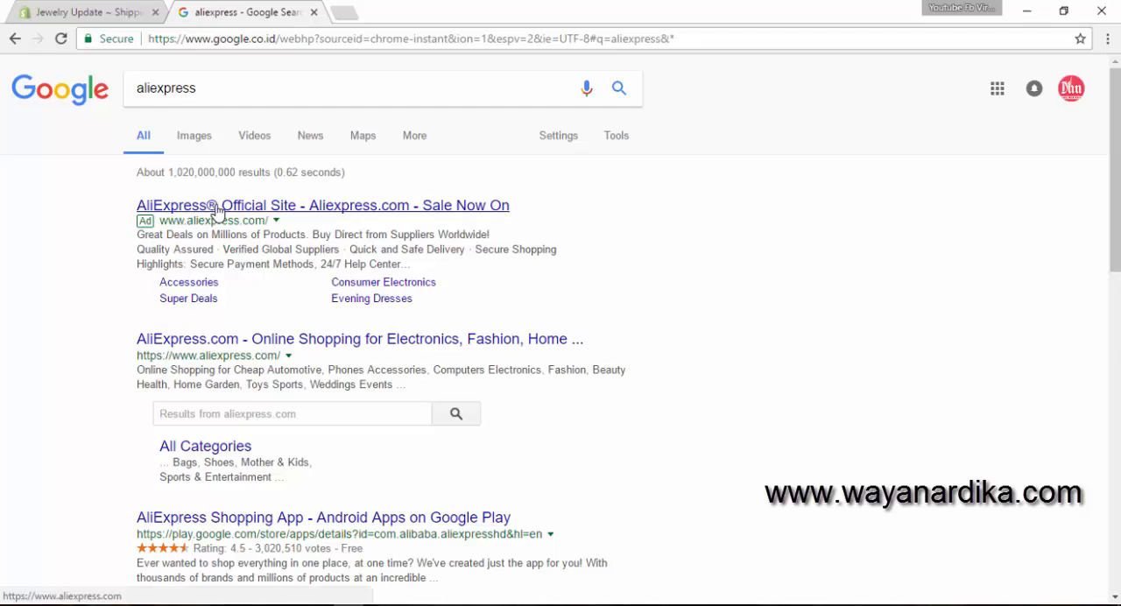
left_click(233, 343)
left_click(125, 11)
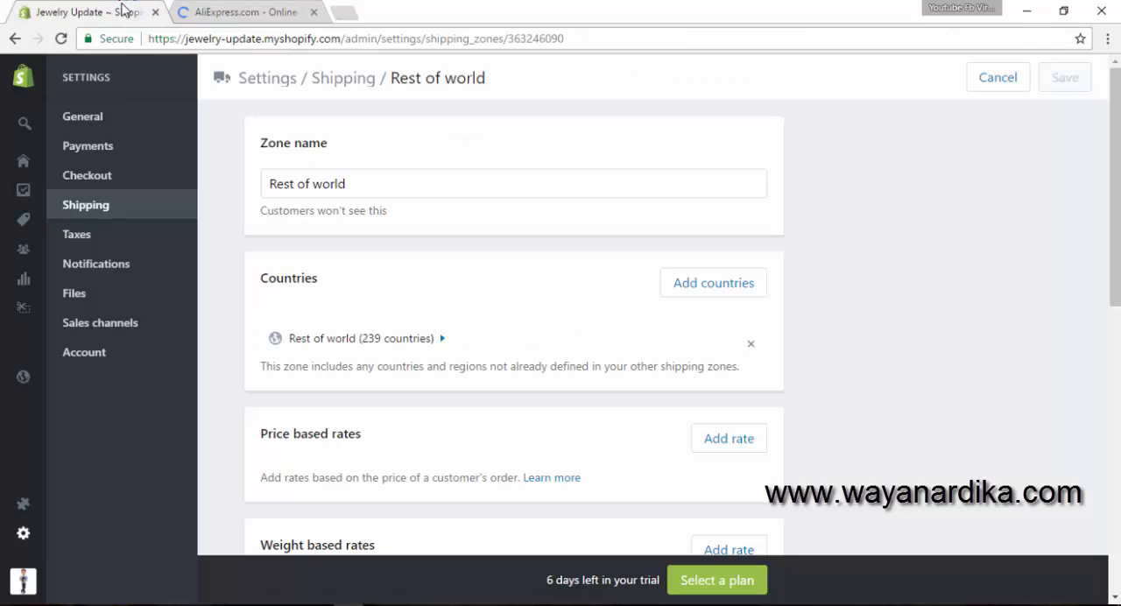
left_click(280, 10)
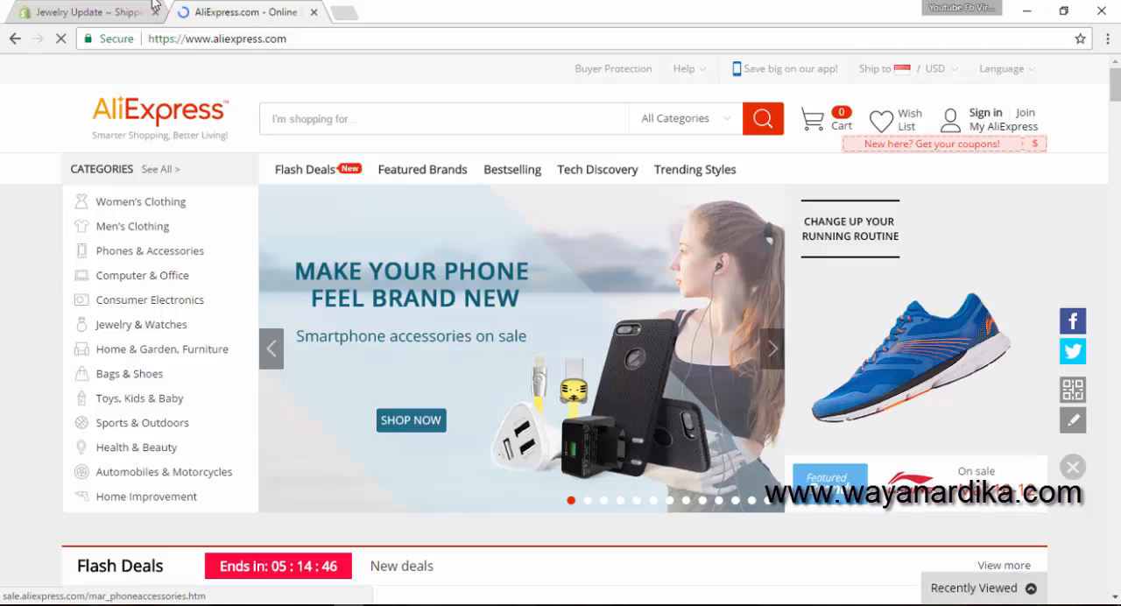
- Back in the Shopify admin, remove the USPS calculated rate and the 239-country entry from the Rest of world zone, and save
left_click(112, 10)
scroll(448, 330, "down", 2)
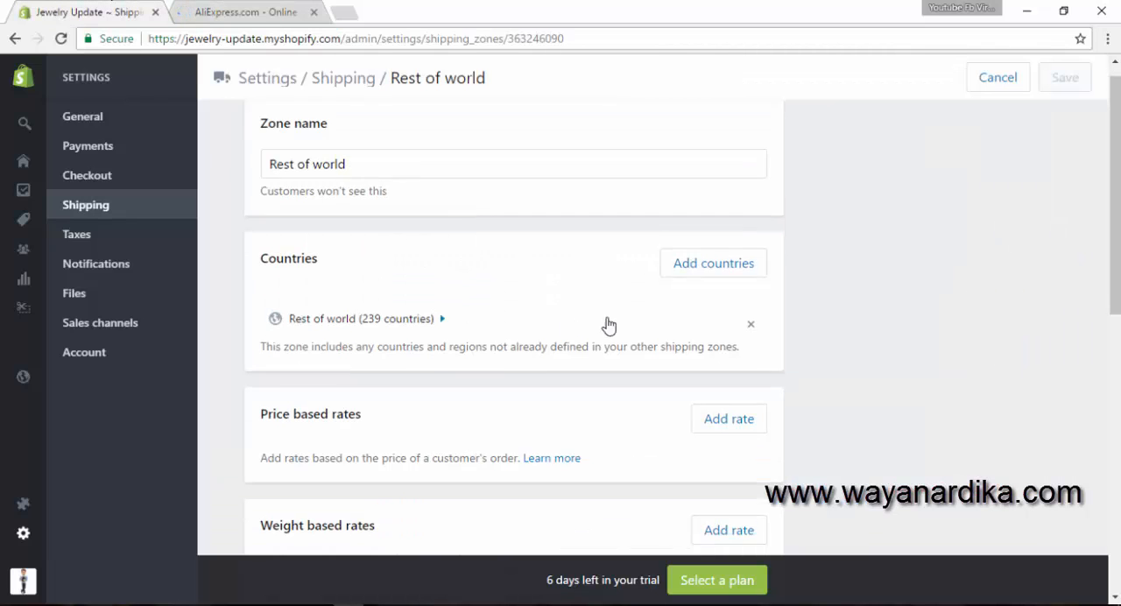
scroll(656, 350, "down", 4)
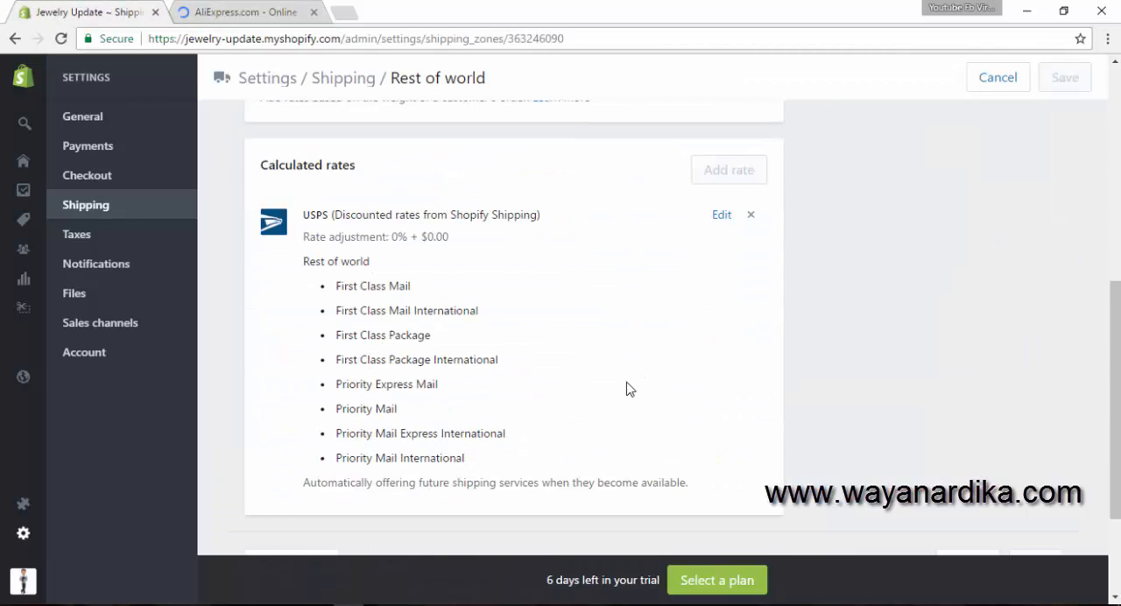
left_click(750, 216)
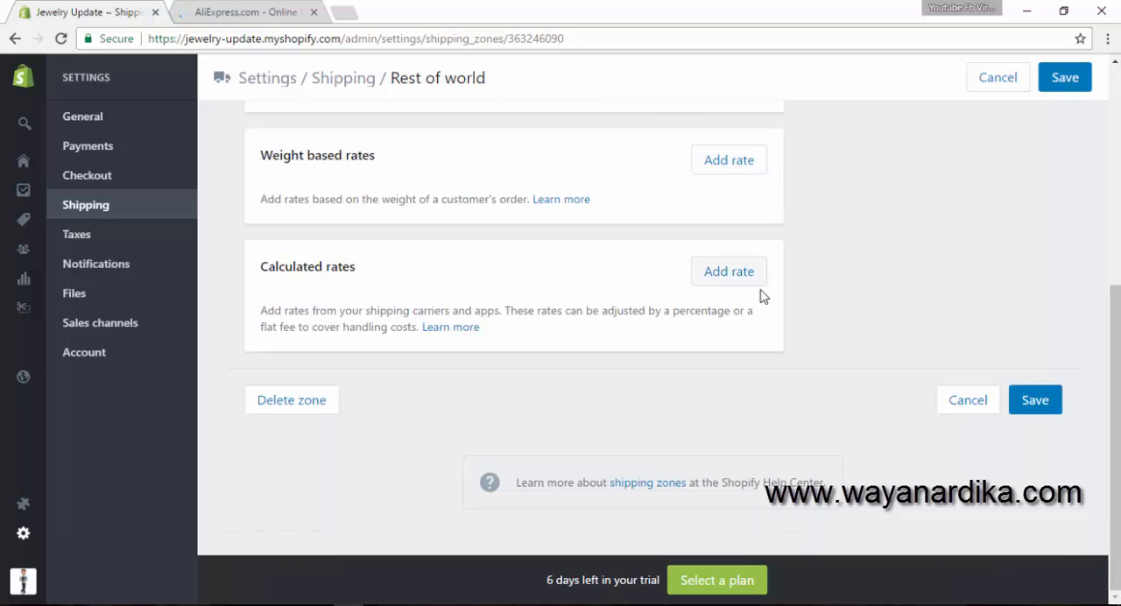
scroll(763, 302, "up", 5)
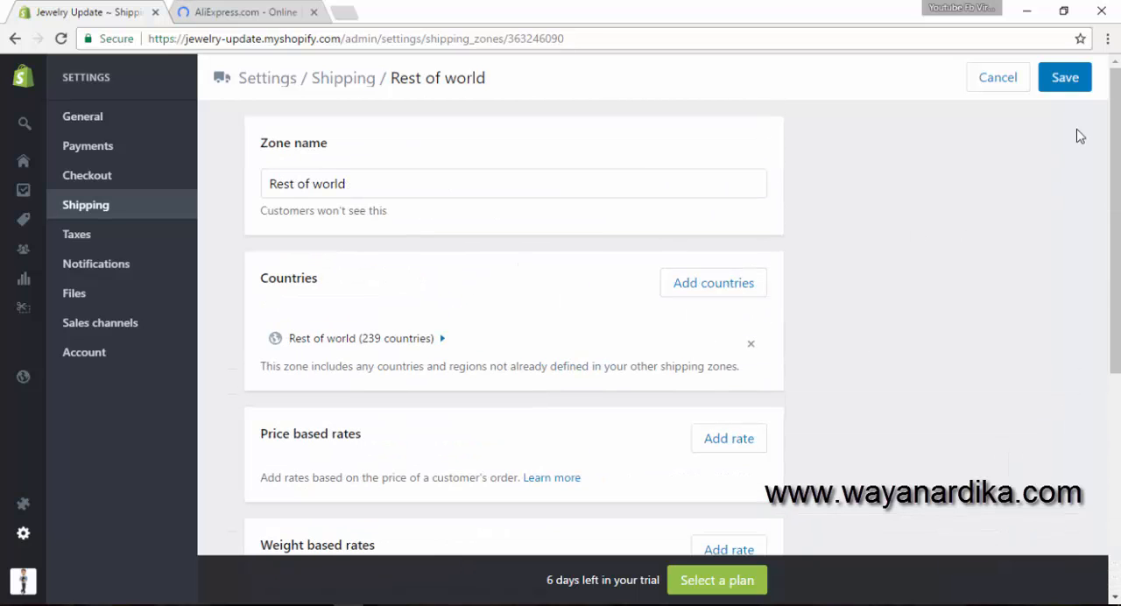
left_click(751, 345)
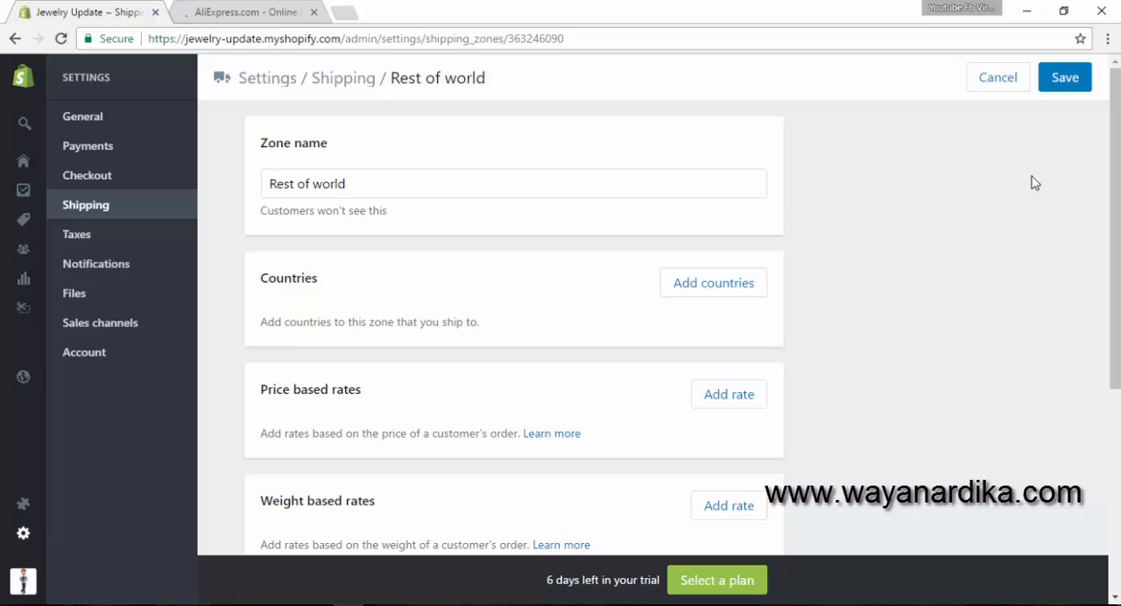
left_click(1066, 79)
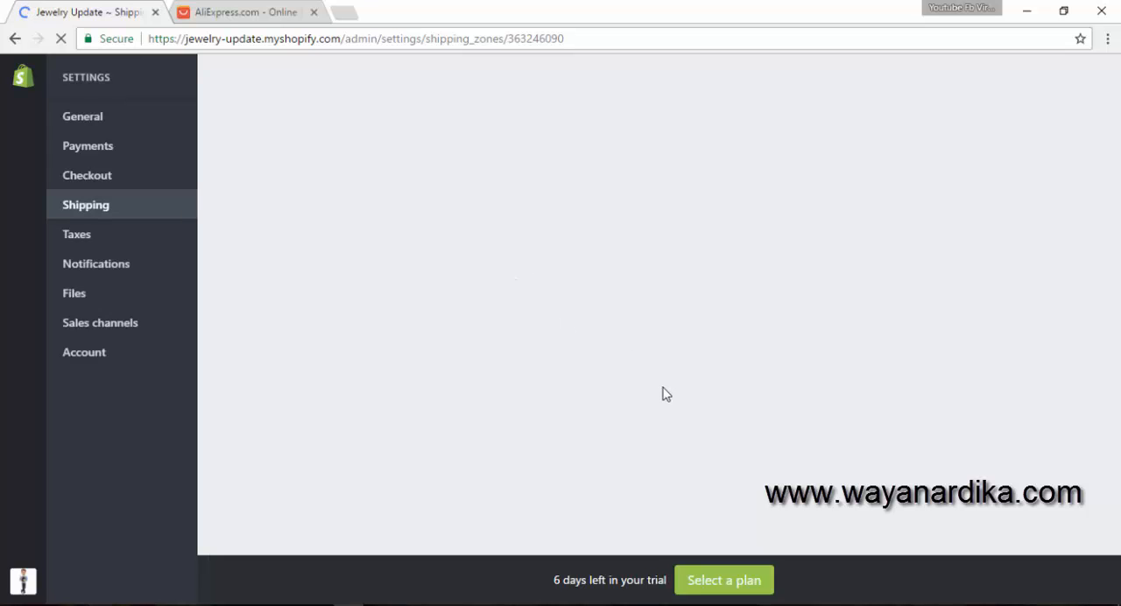
- Add Canada with all 13 provinces to the Rest of world zone's countries and save the zone
left_click(248, 11)
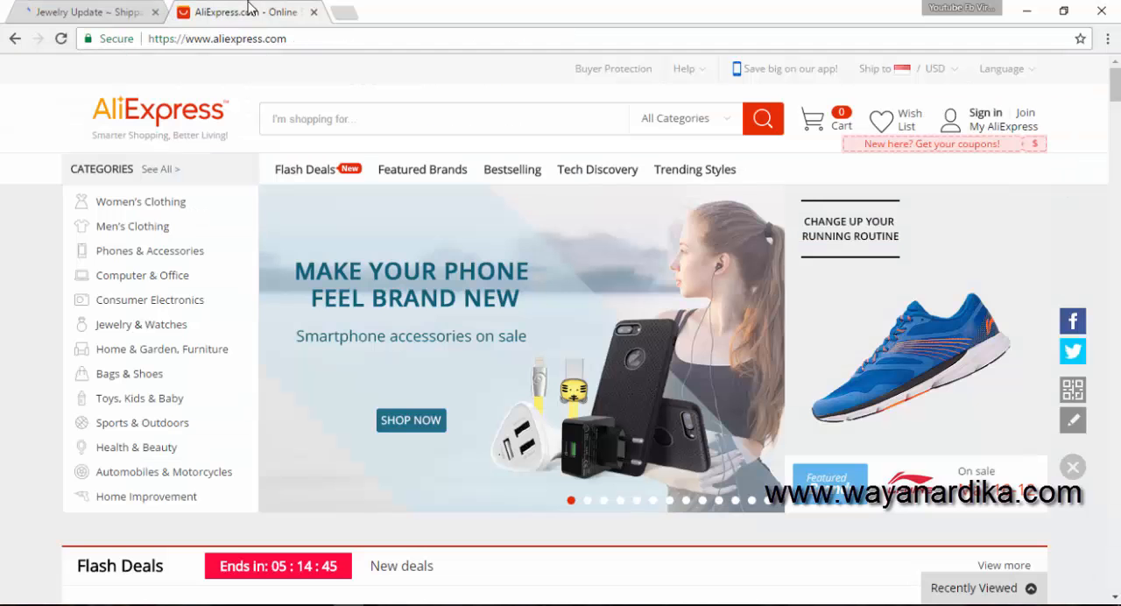
left_click(114, 12)
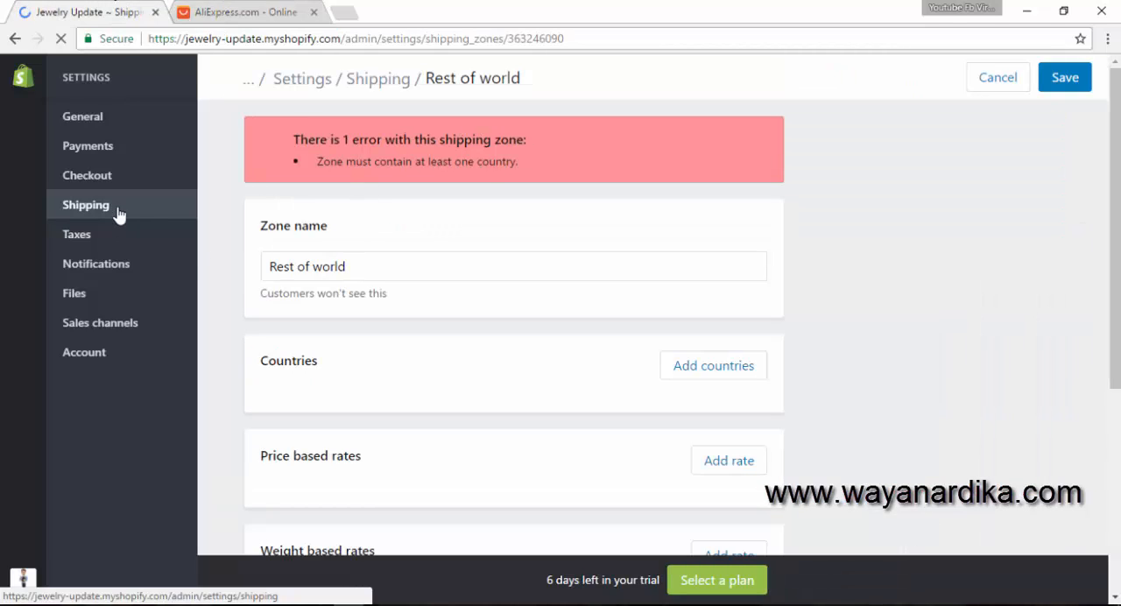
left_click(698, 367)
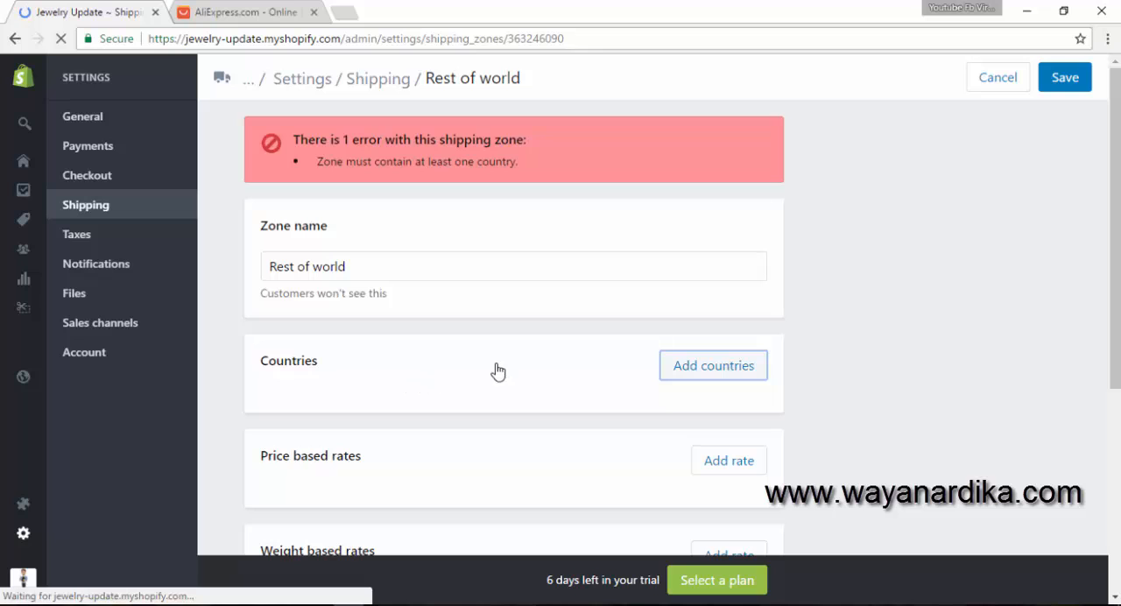
left_click(690, 374)
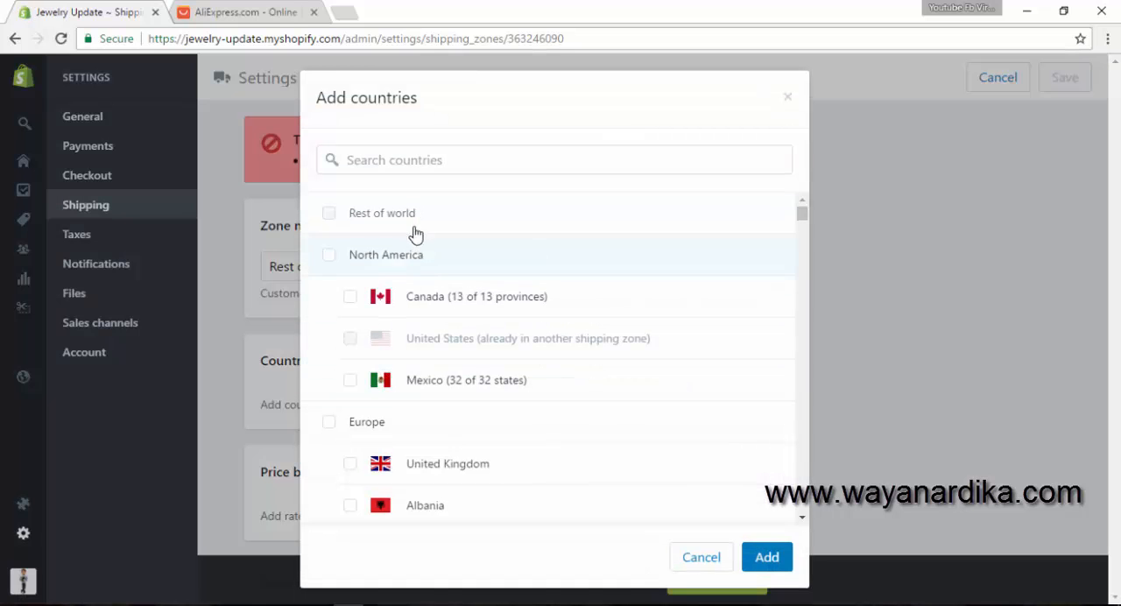
left_click(461, 298)
left_click(758, 555)
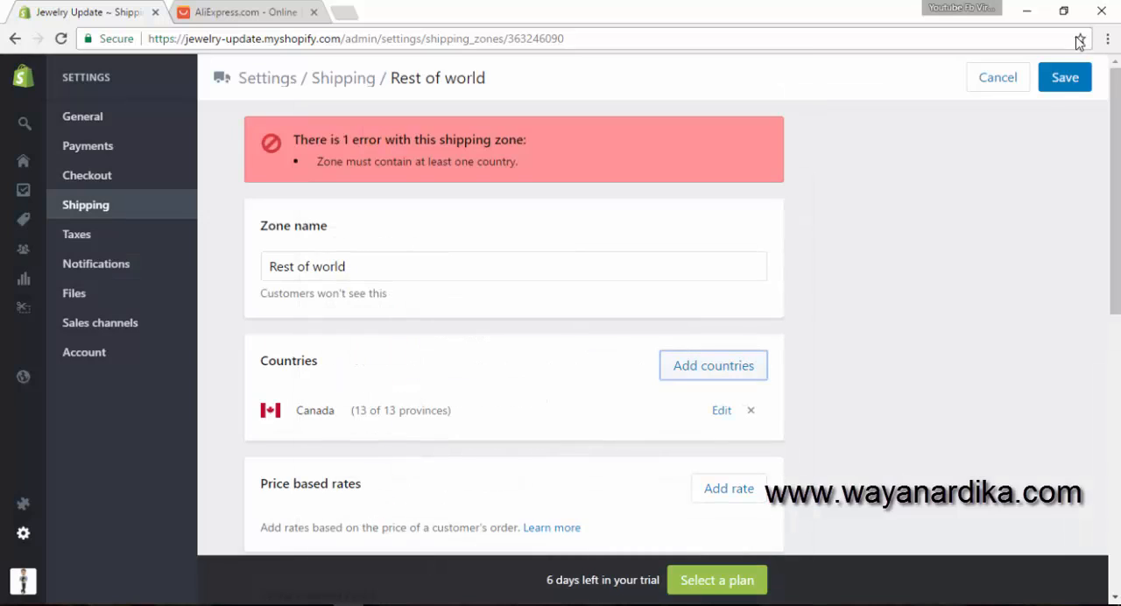
left_click(1063, 77)
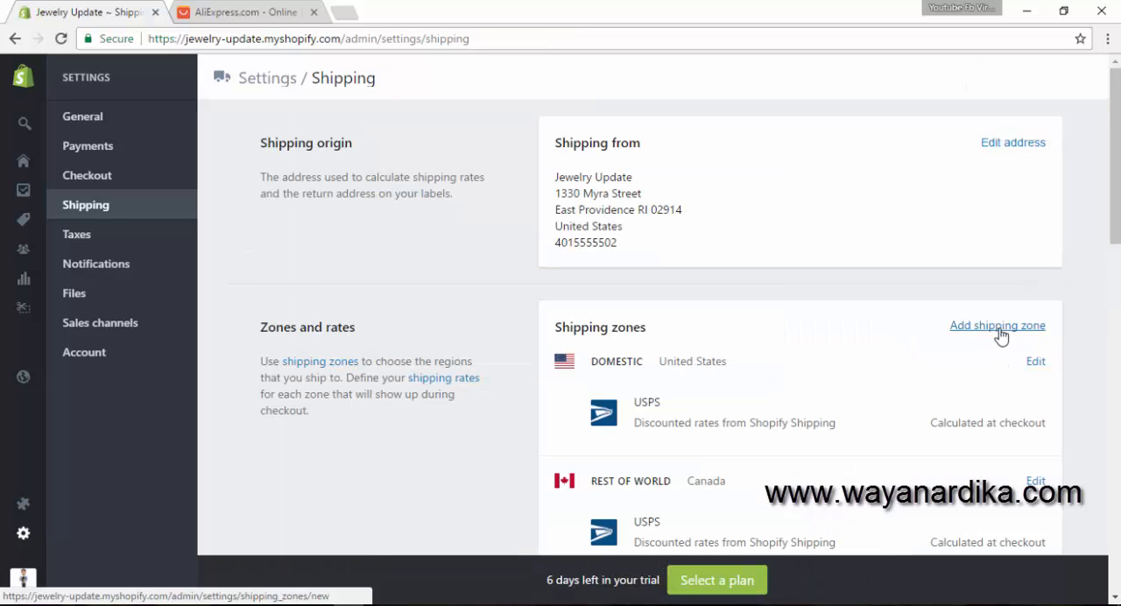
- Open the Domestic shipping zone and review its countries and its price based, weight based and calculated rates
left_click(1036, 362)
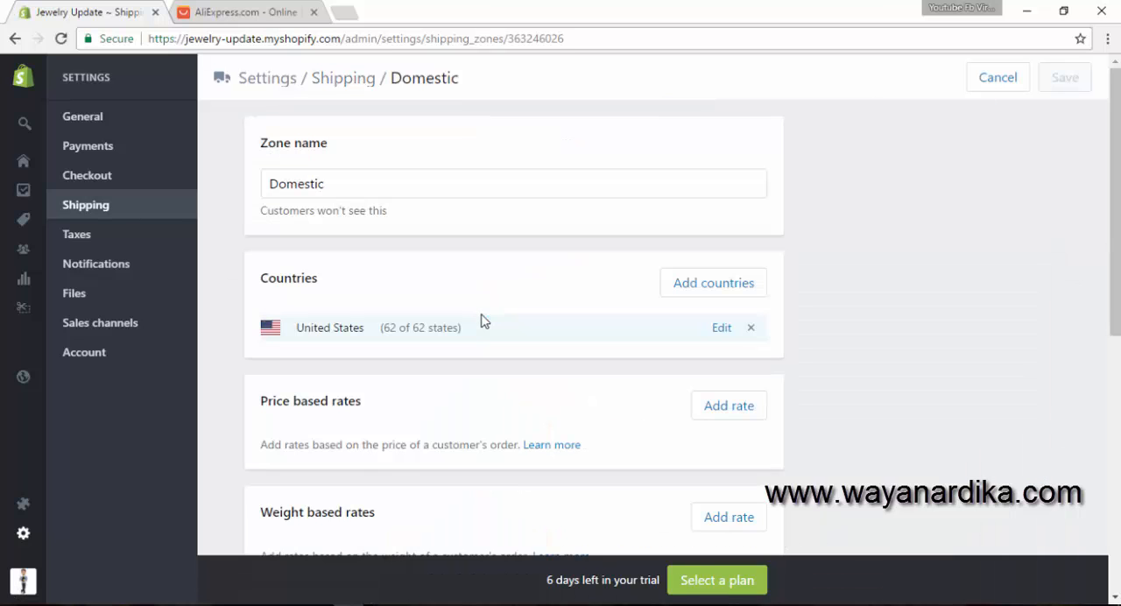
scroll(484, 321, "down", 1)
scroll(368, 298, "down", 1)
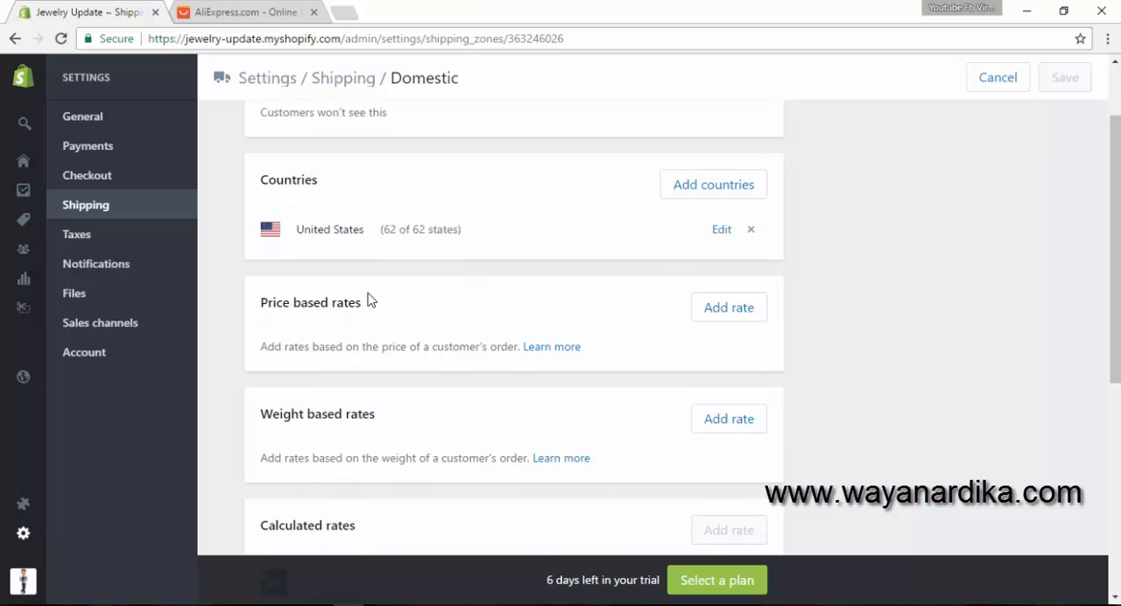
left_click_drag(262, 236, 377, 240)
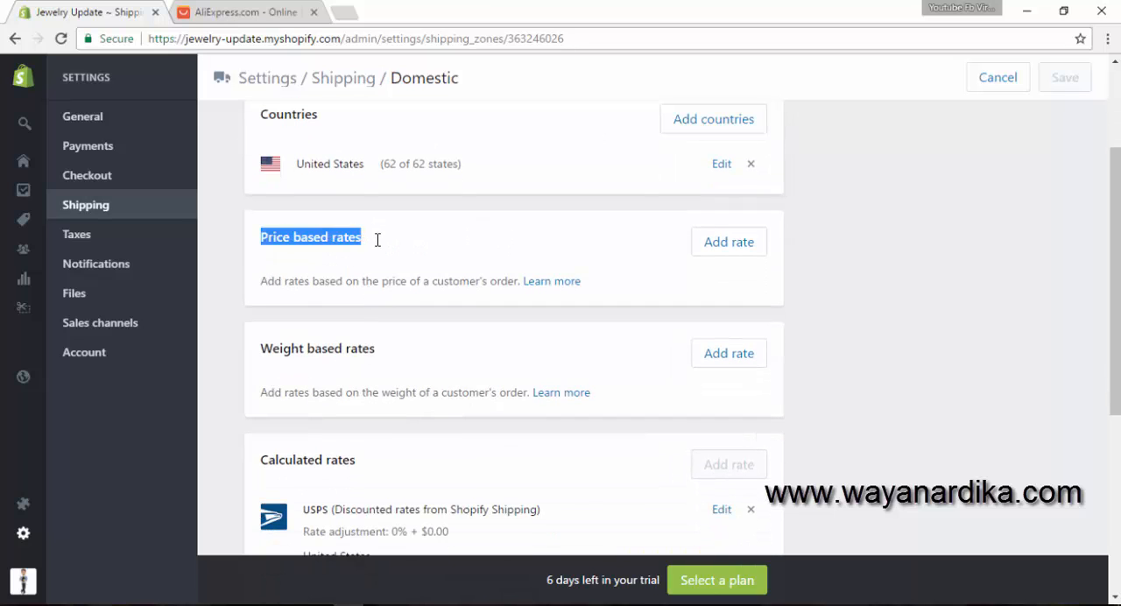
left_click(377, 246)
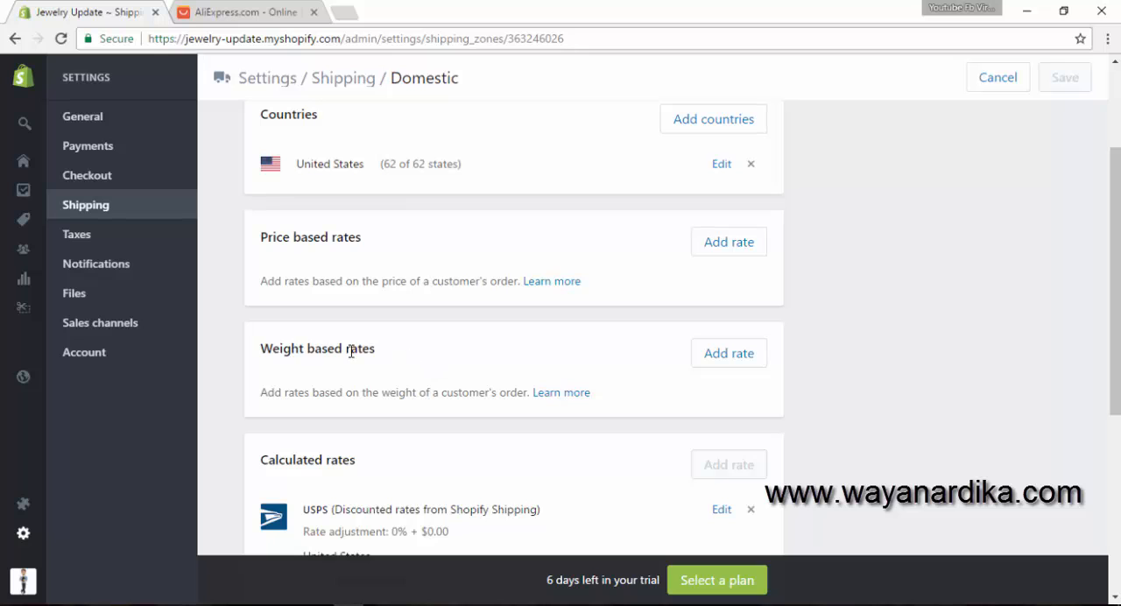
- Add a price based rate named "free" to the Domestic zone, with a maximum order price of $10 and the free shipping rate enabled
left_click(724, 252)
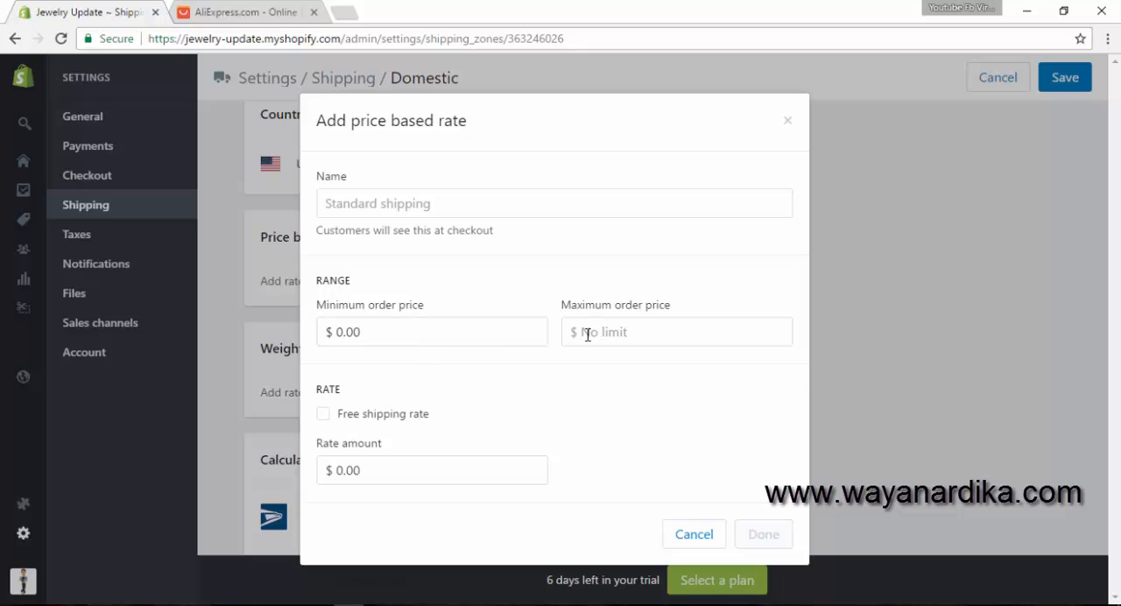
left_click(407, 332)
left_click(601, 332)
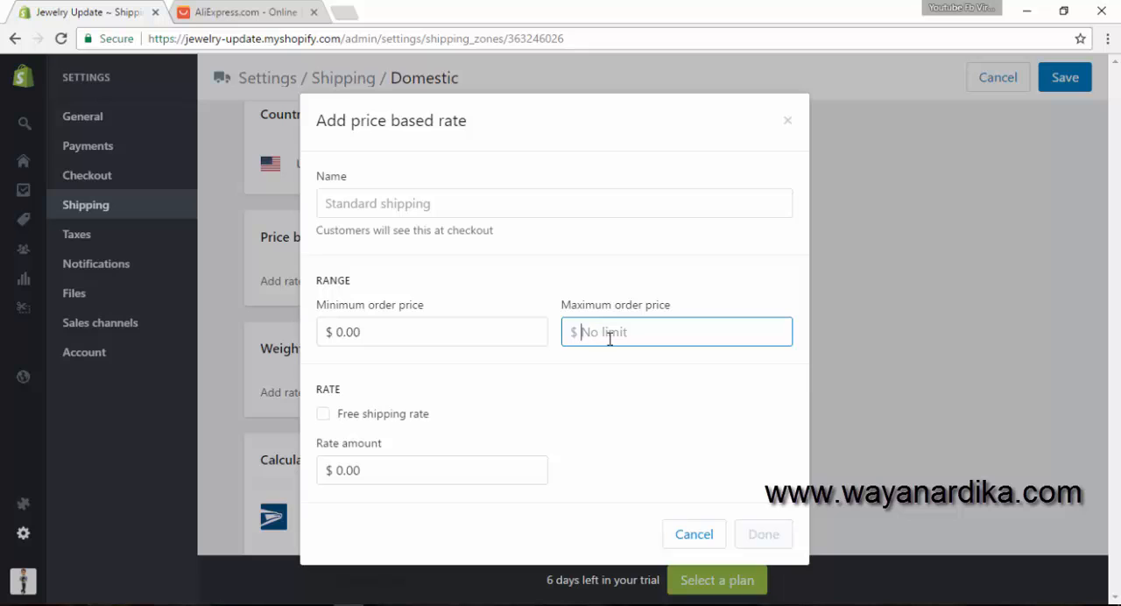
type("10")
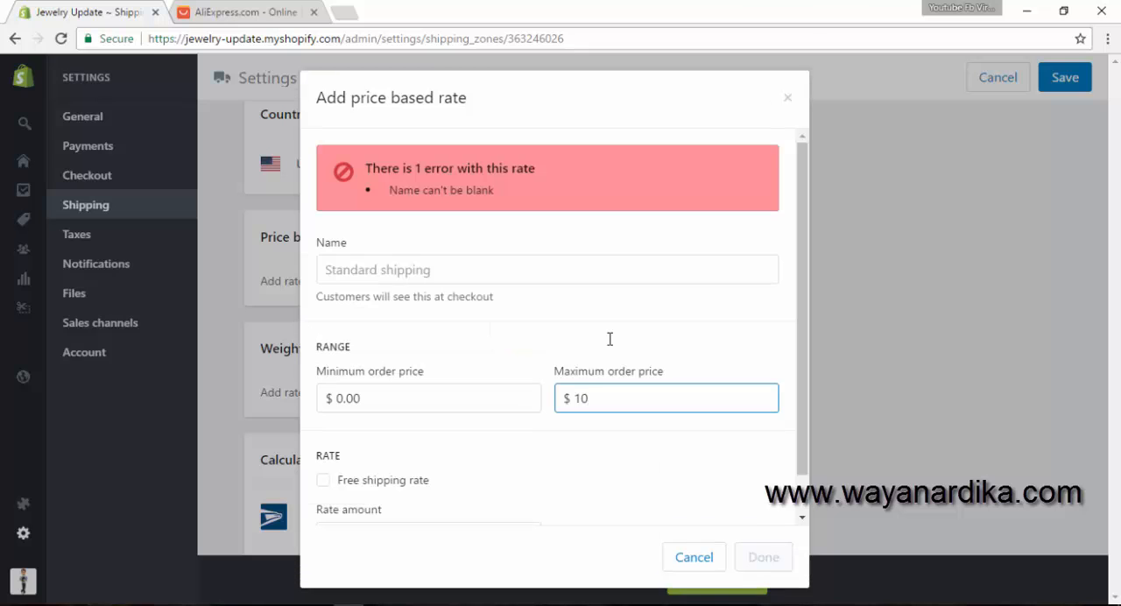
left_click(457, 266)
type("free")
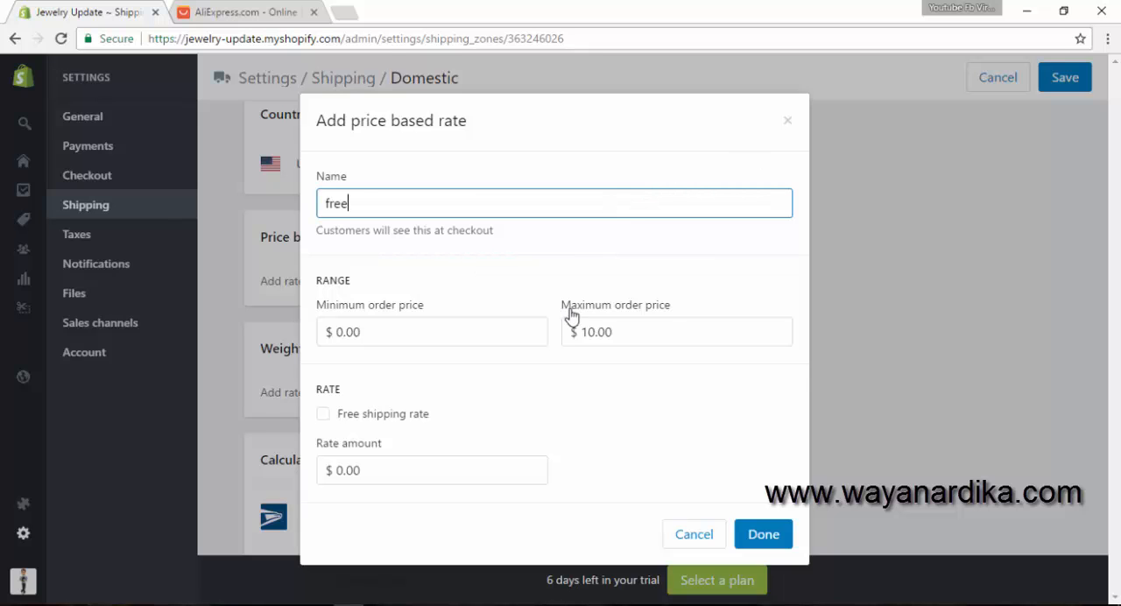
left_click(334, 415)
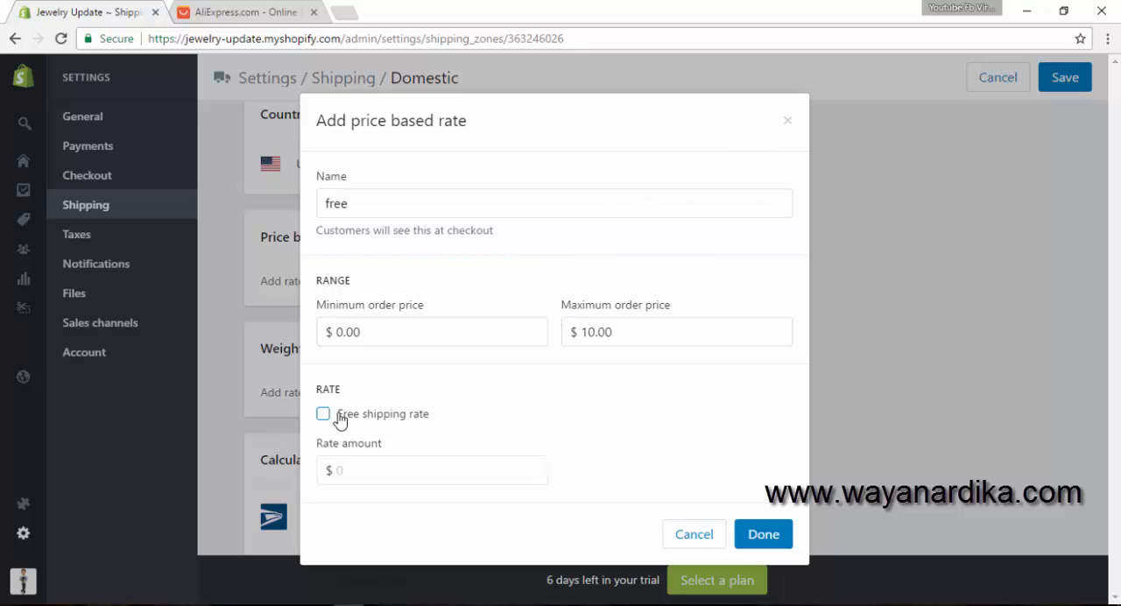
left_click(764, 536)
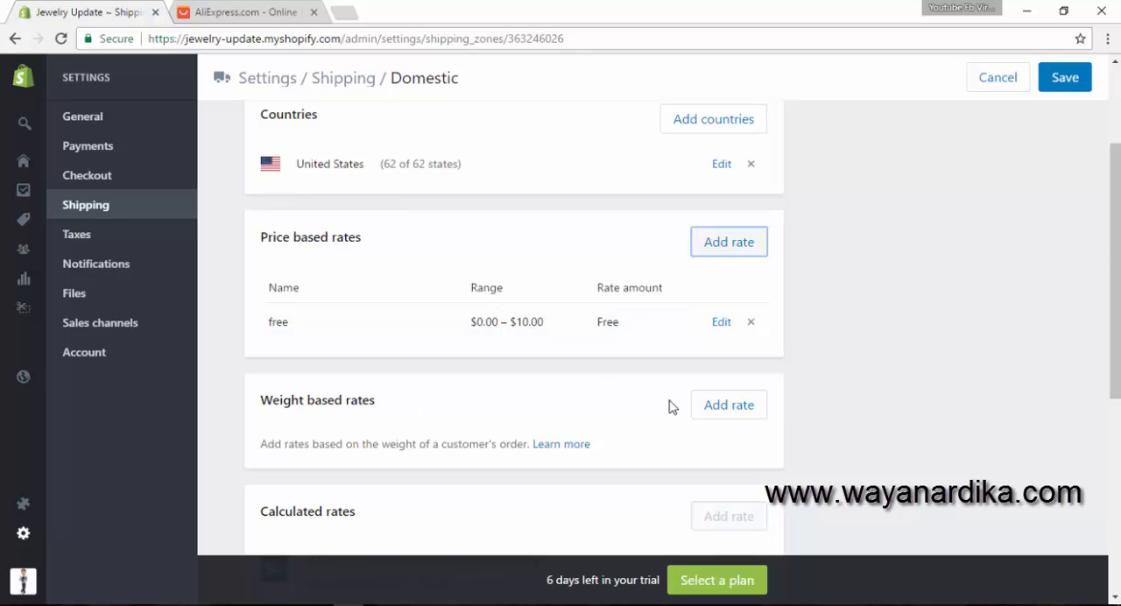
- Add a weight based rate named "Standar" with a rate amount of $9.9 to the Domestic zone, and save the zone
scroll(668, 406, "down", 1)
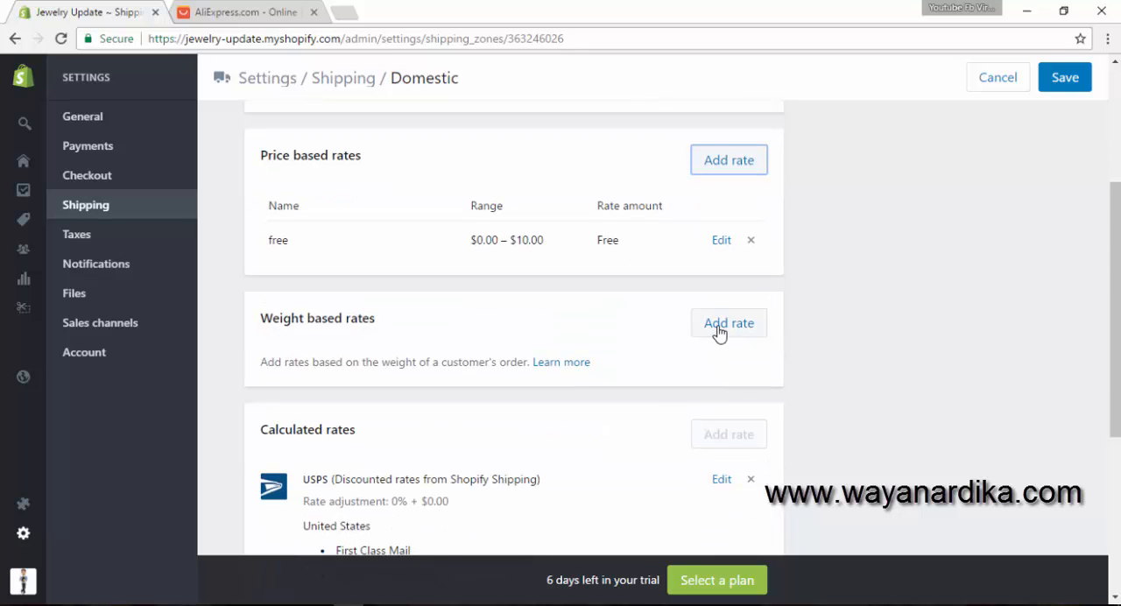
left_click(718, 332)
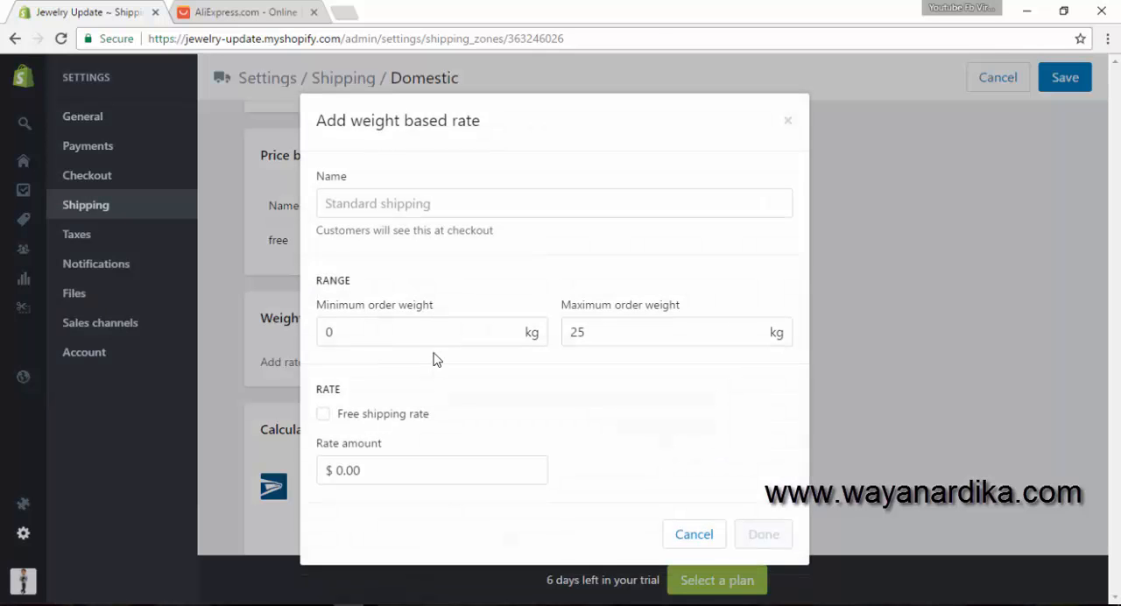
left_click(383, 211)
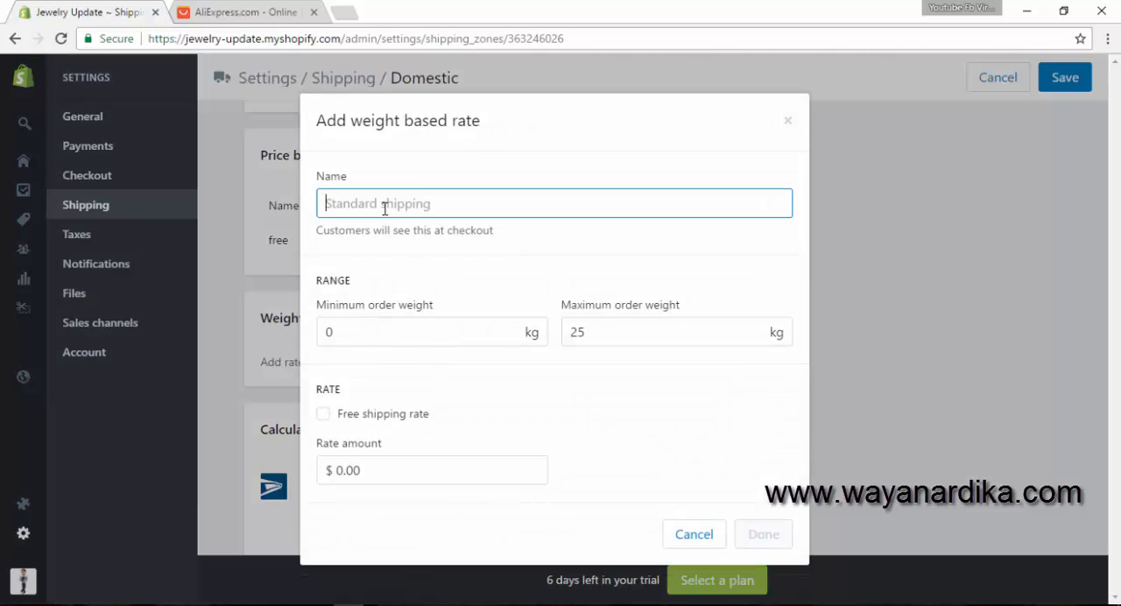
type("Standar")
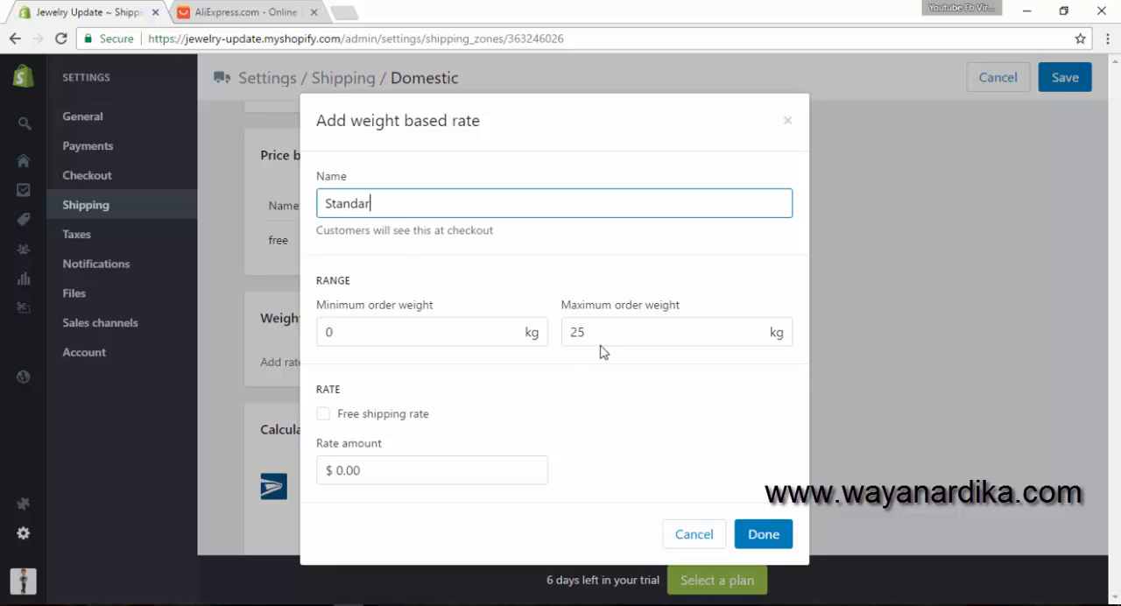
left_click(365, 472)
type("9.95")
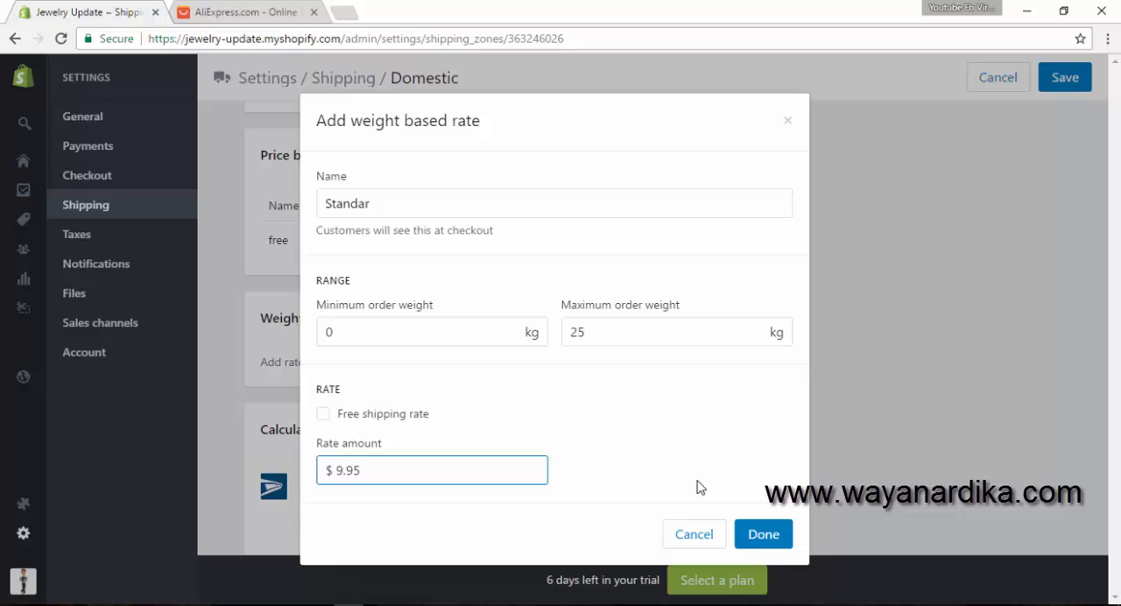
left_click(753, 533)
scroll(778, 533, "up", 3)
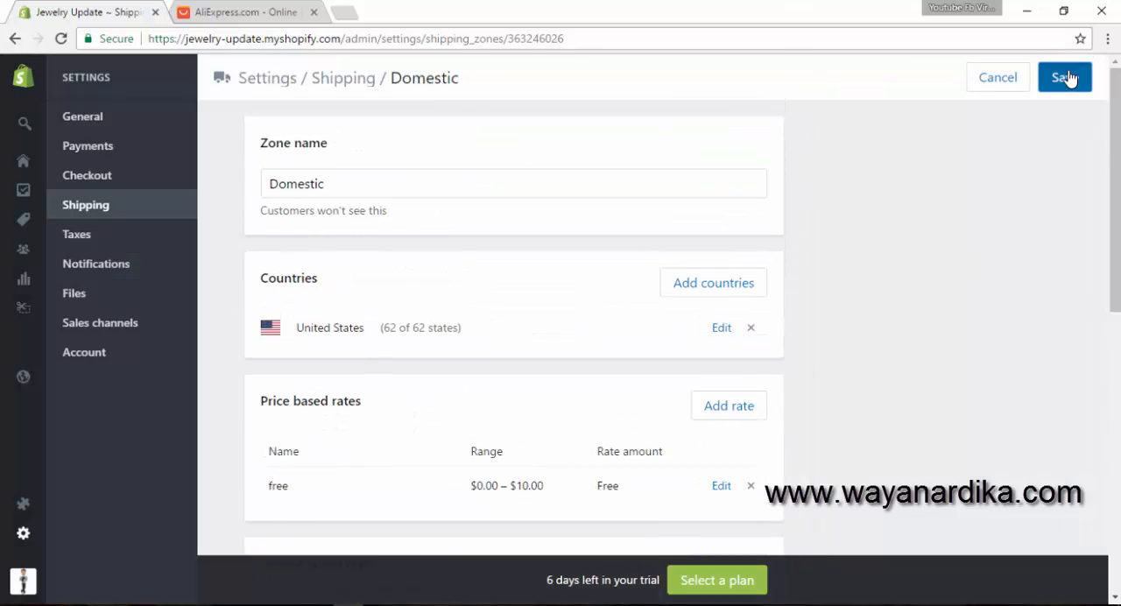
left_click(1070, 76)
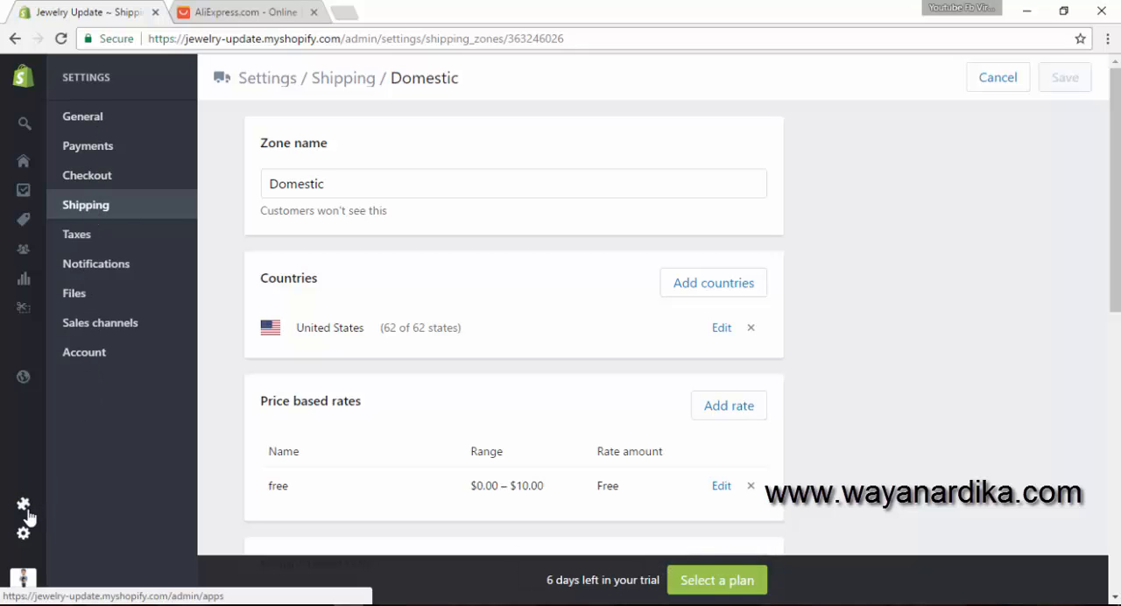
mouse_move(26, 393)
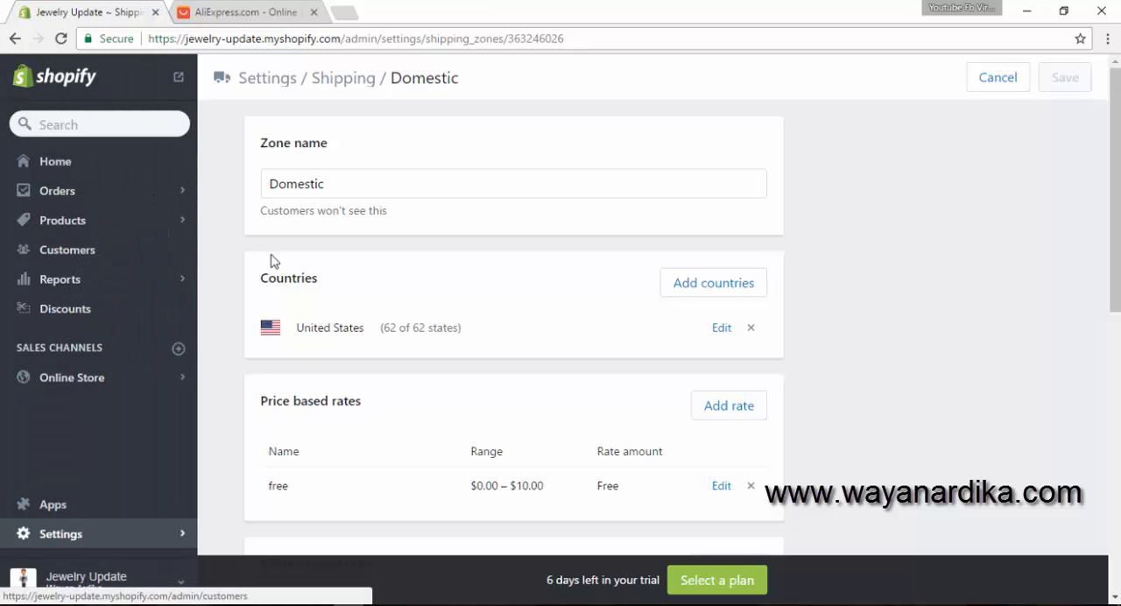
scroll(665, 496, "down", 6)
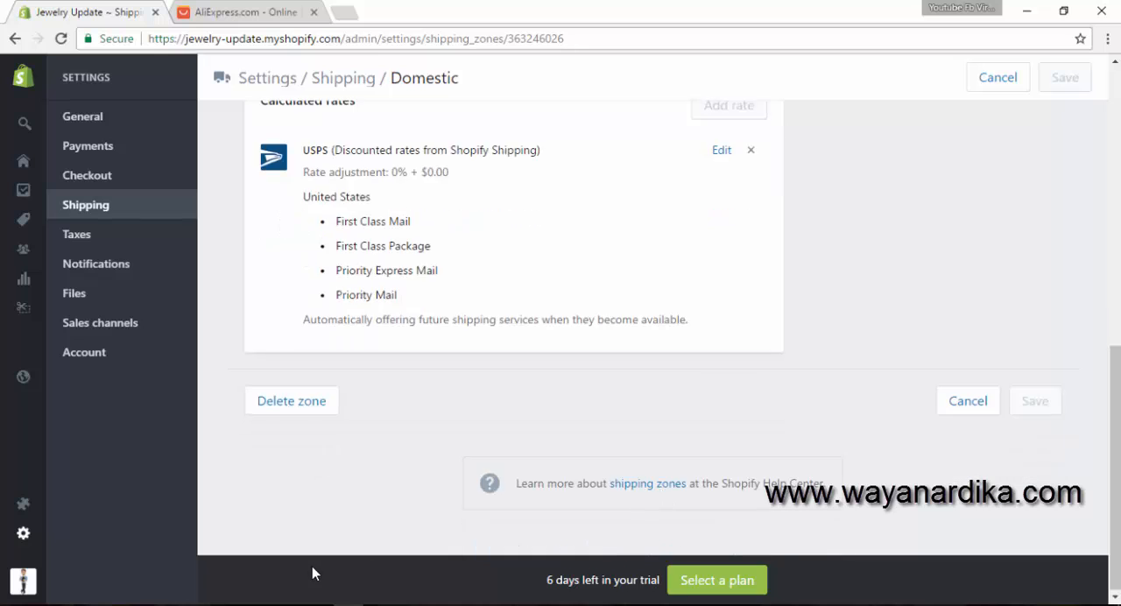
scroll(311, 566, "up", 10)
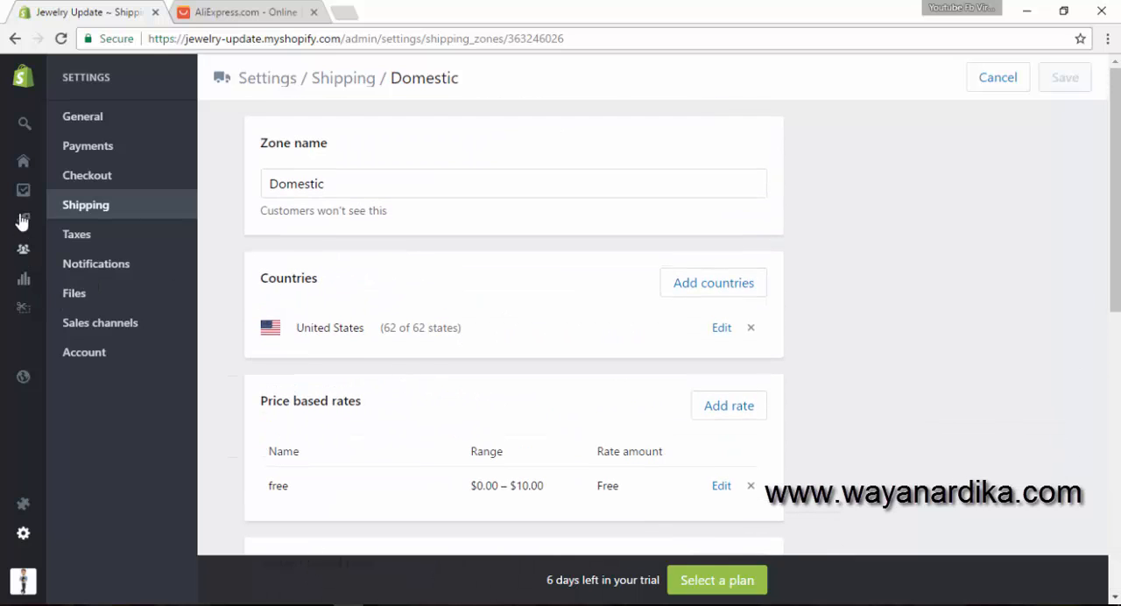